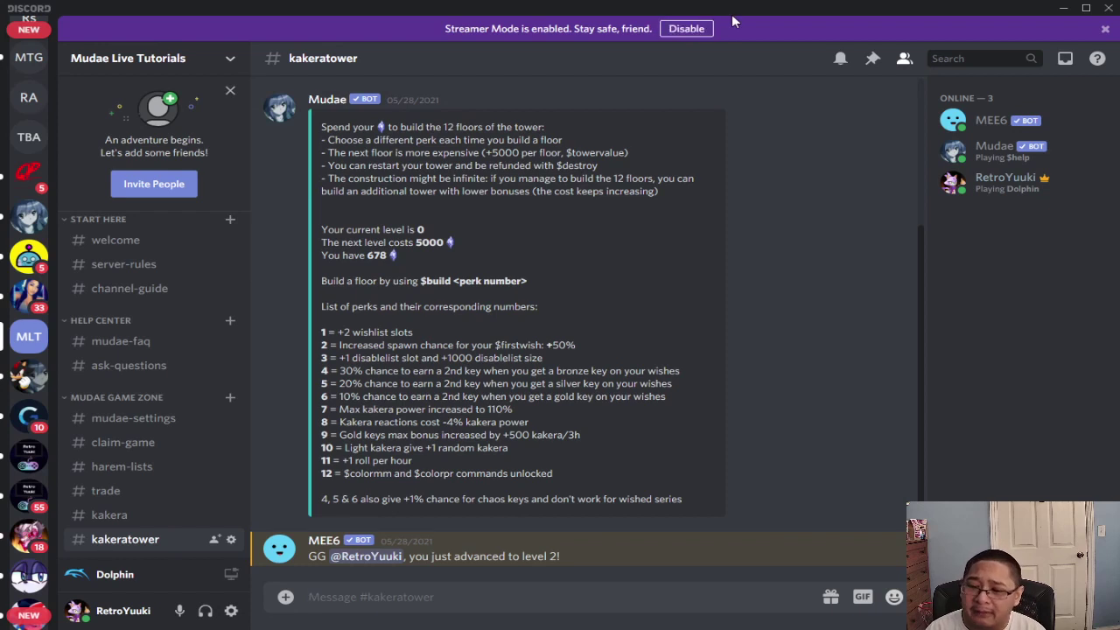
# Examine the mudae-shop channel's prices and rules and the channel list in the Anime Zone server as a reference
pyautogui.scroll(-4, 193, 359)
pyautogui.scroll(4, 194, 359)
pyautogui.scroll(-2, 194, 359)
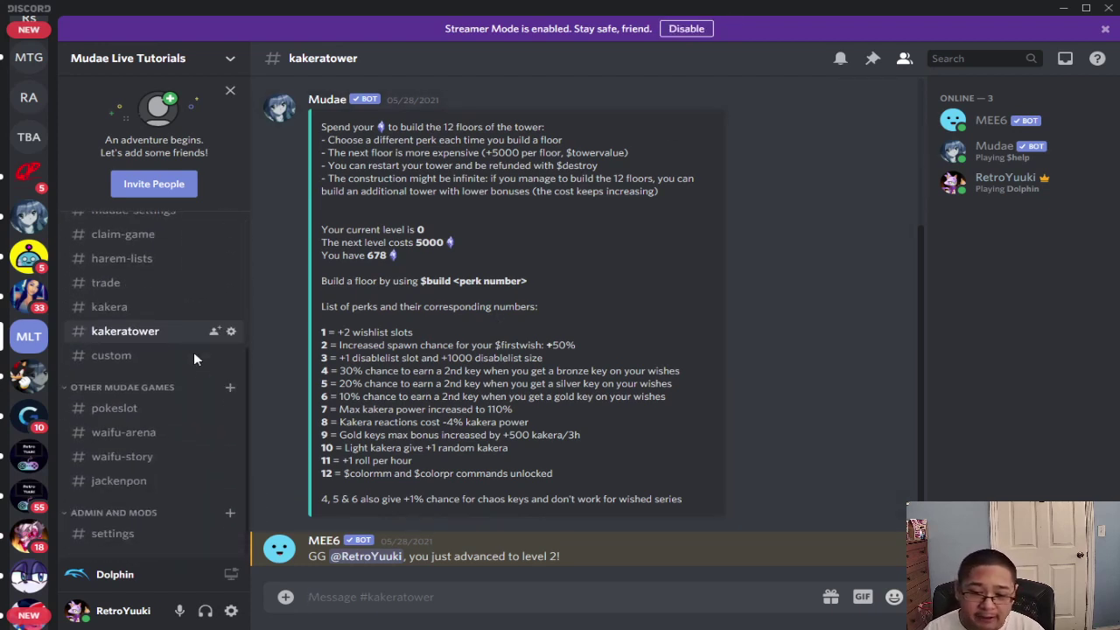
pyautogui.scroll(3, 96, 376)
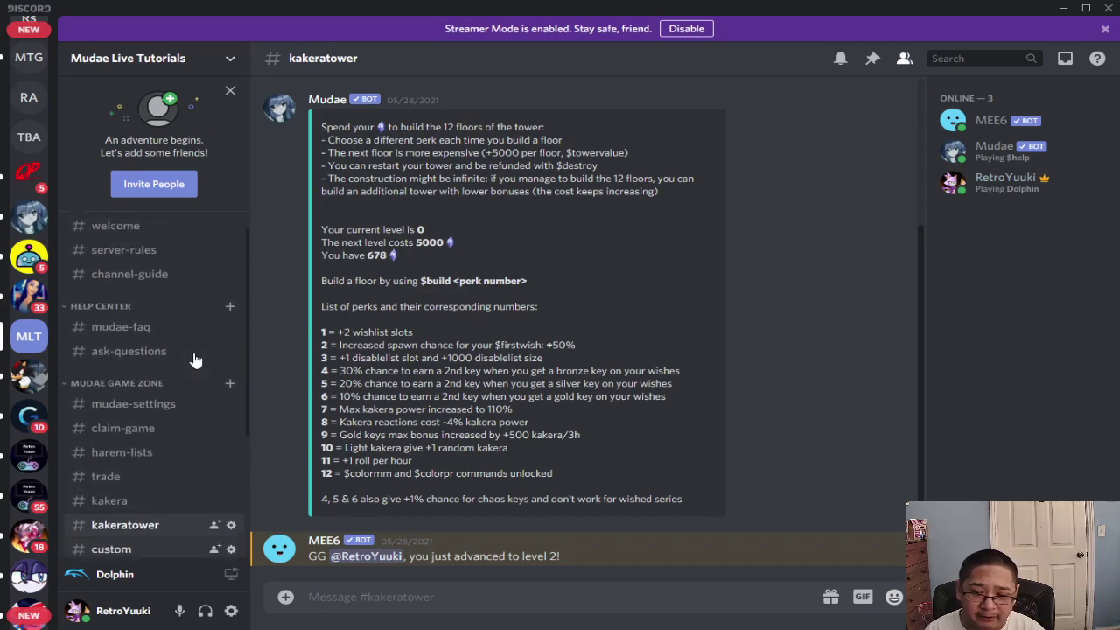
pyautogui.click(28, 376)
pyautogui.scroll(3, 591, 337)
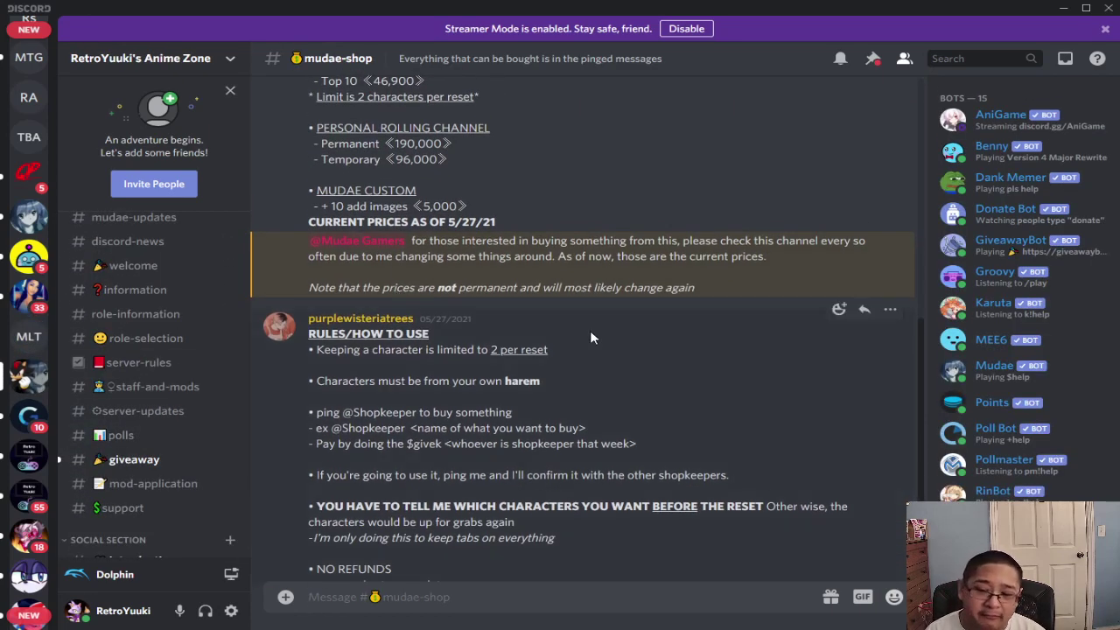
pyautogui.scroll(-6, 101, 378)
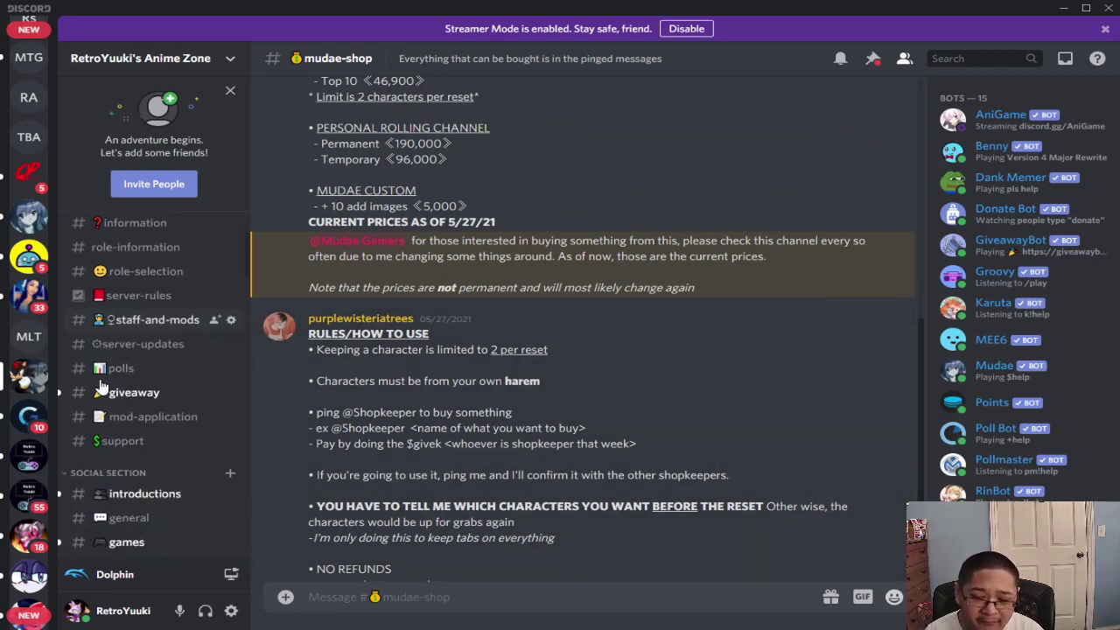
pyautogui.scroll(2, 101, 380)
pyautogui.scroll(-6, 101, 380)
pyautogui.scroll(-8, 95, 373)
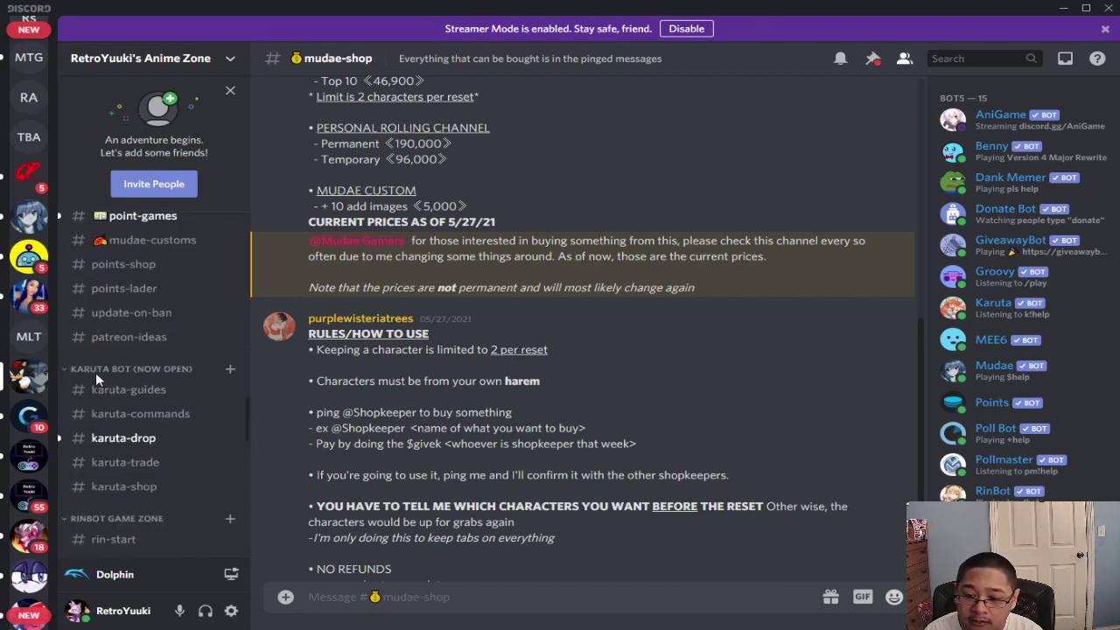
pyautogui.scroll(3, 95, 373)
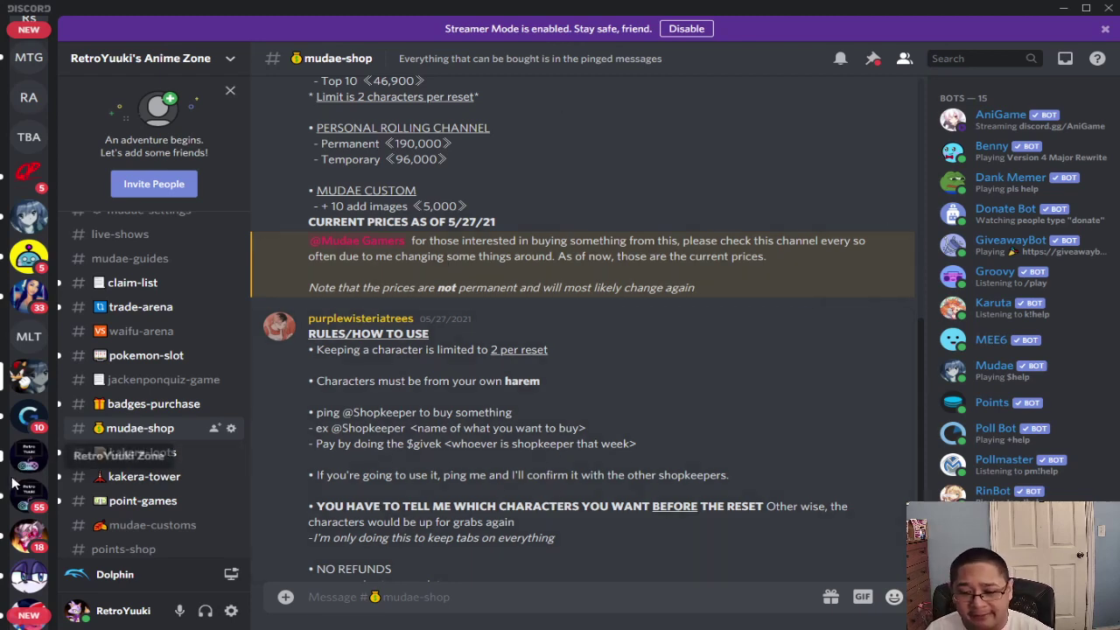
# Create a public text channel named mudae-shop in the Mudae Game Zone category of the Mudae Live Tutorials server
pyautogui.click(29, 336)
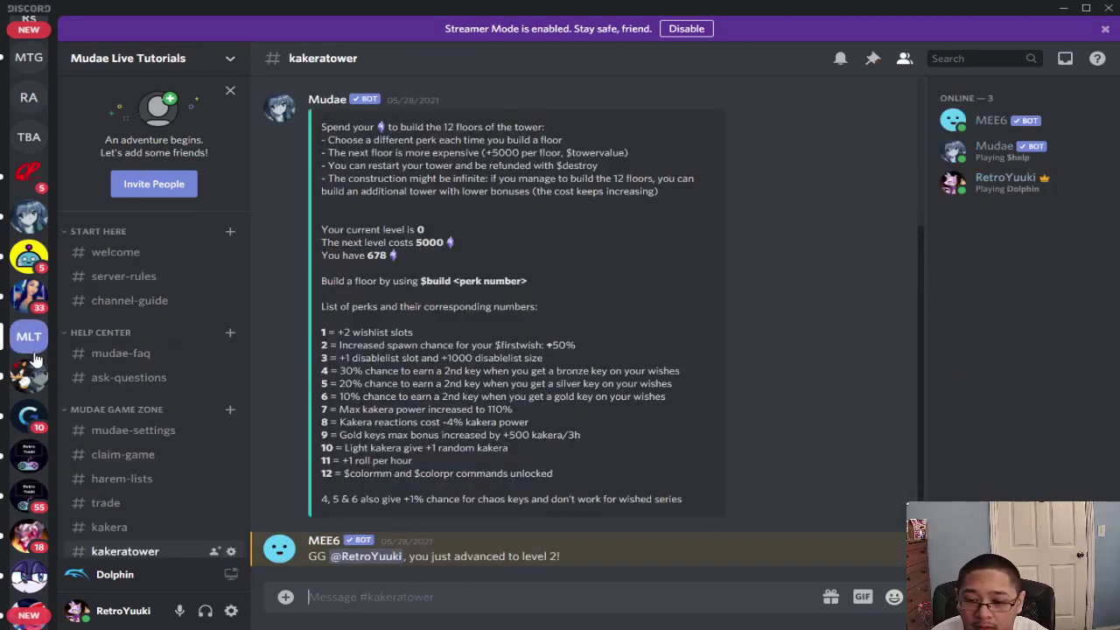
pyautogui.scroll(-5, 223, 444)
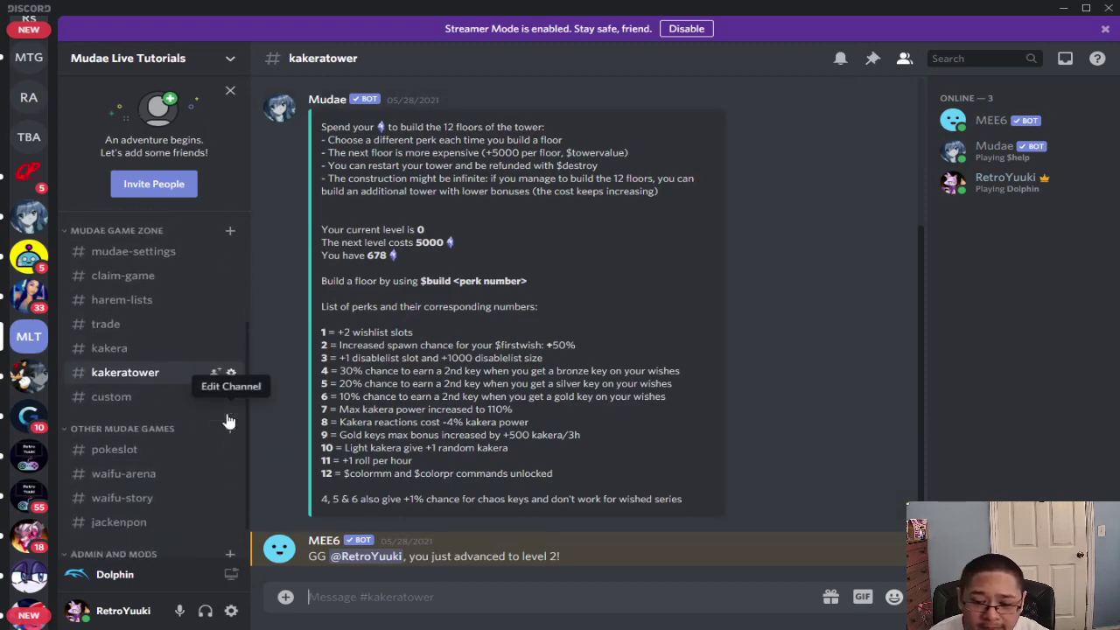
pyautogui.scroll(4, 220, 350)
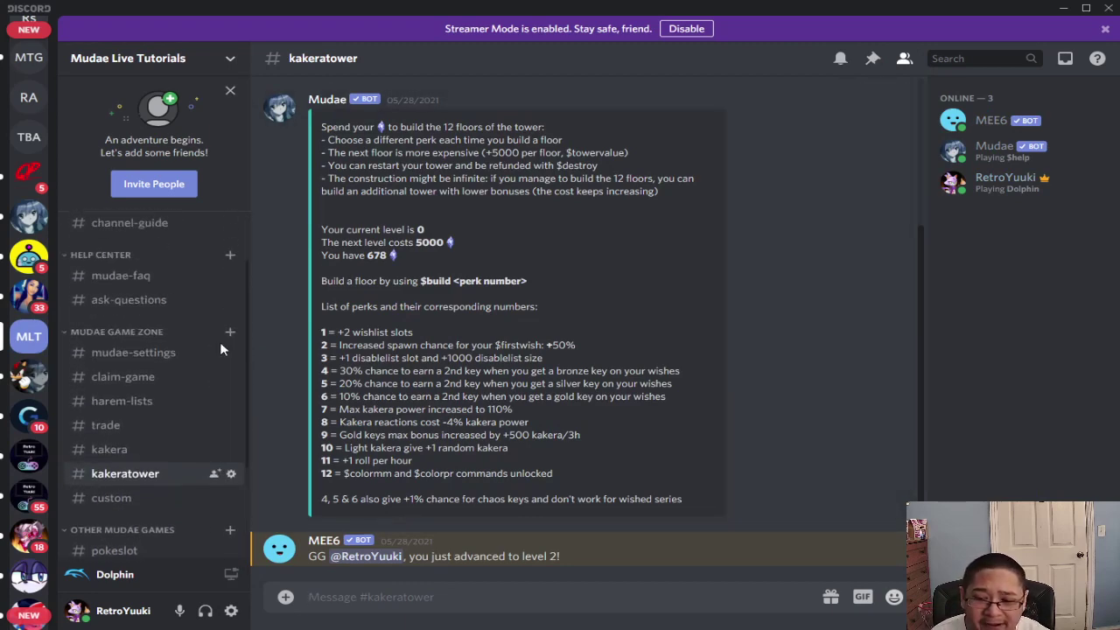
pyautogui.click(227, 334)
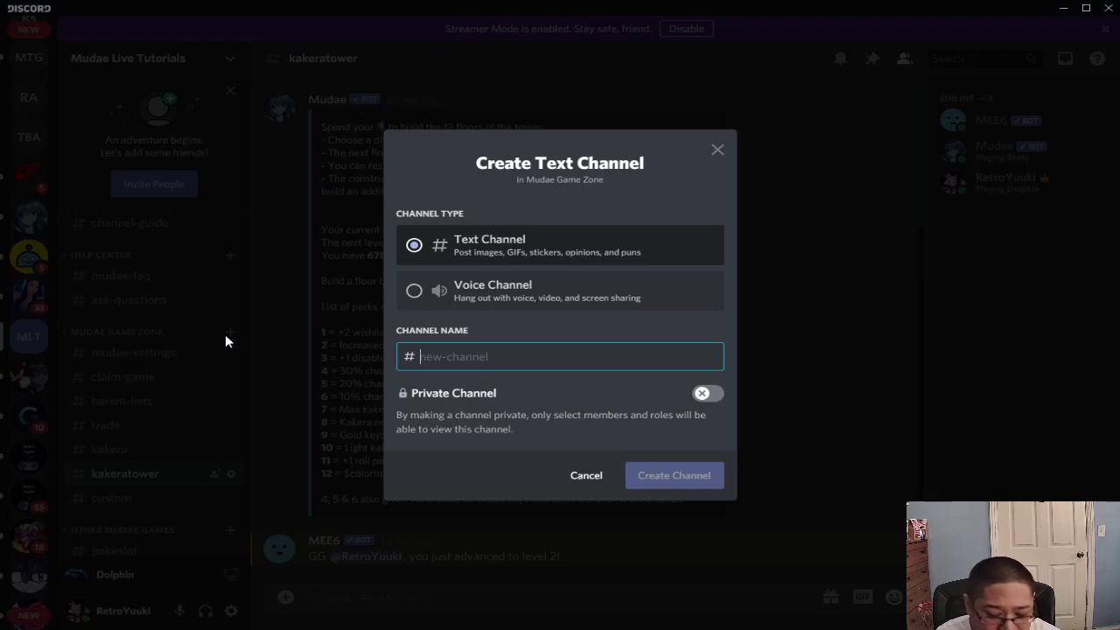
pyautogui.write('mudae-s')
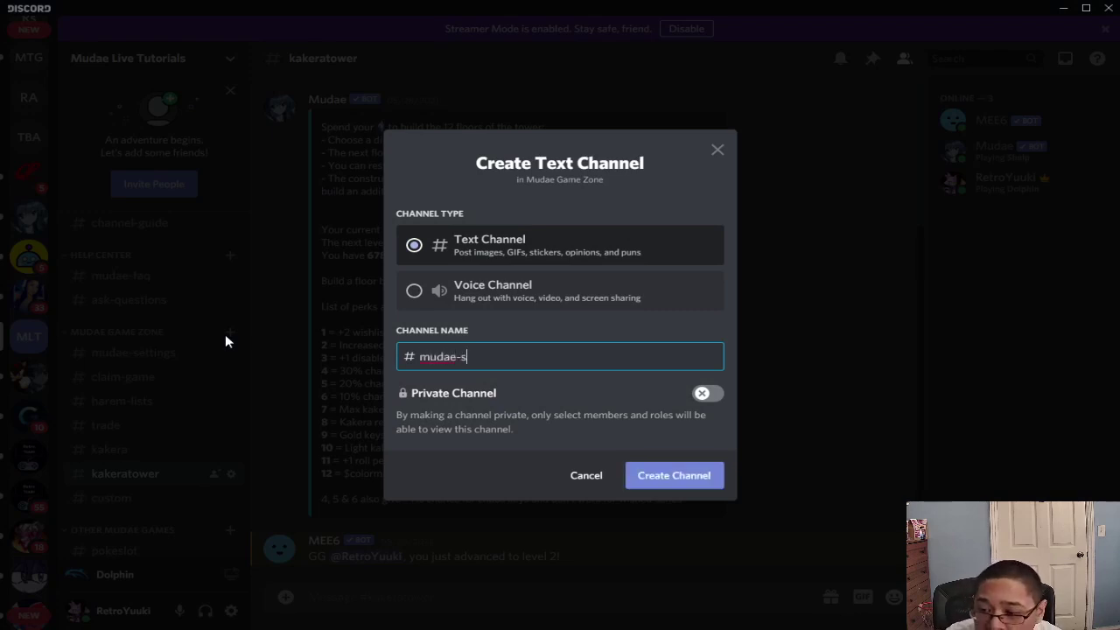
pyautogui.write('hop')
pyautogui.press('Return')
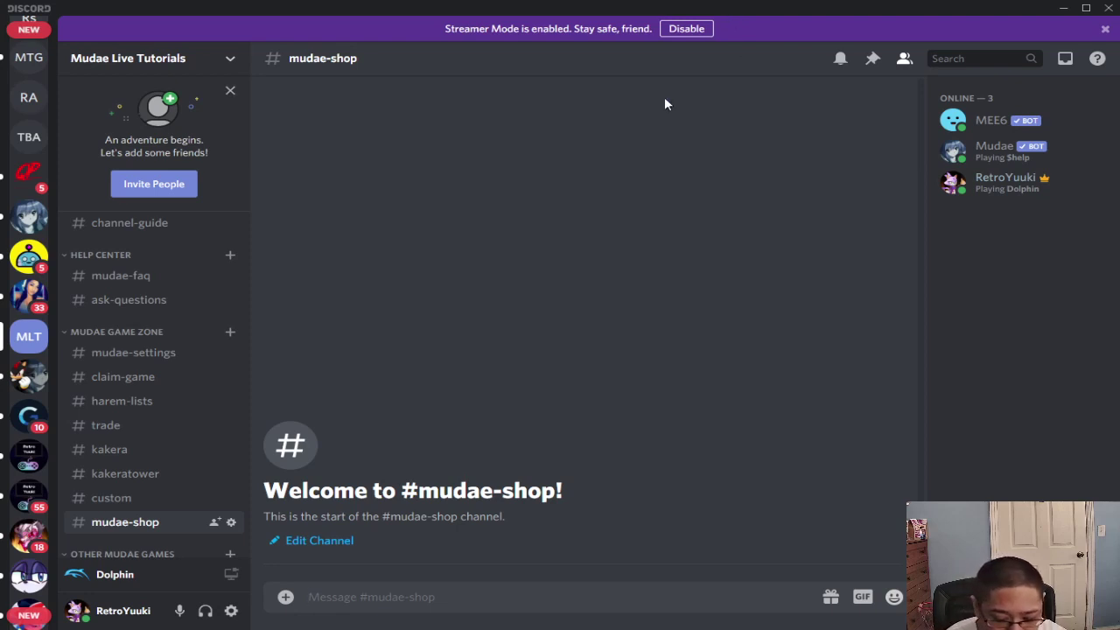
# Begin a message in mudae-shop with the title "Mudae Rewards Shop" and a line of dashes beneath it
pyautogui.write('Mudae R')
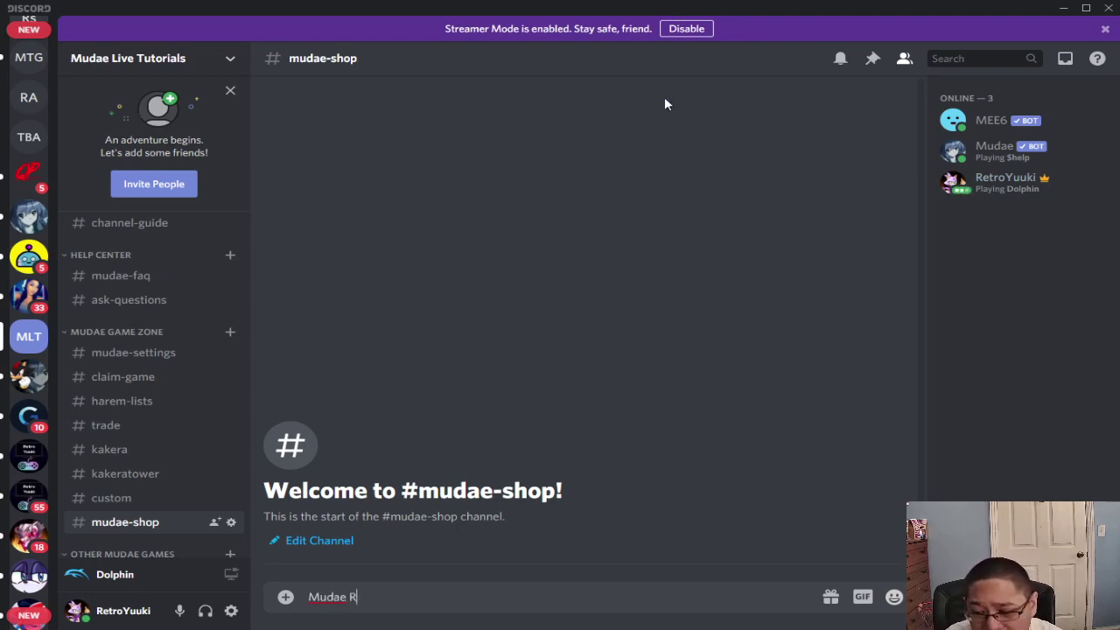
pyautogui.write('ewards Shop')
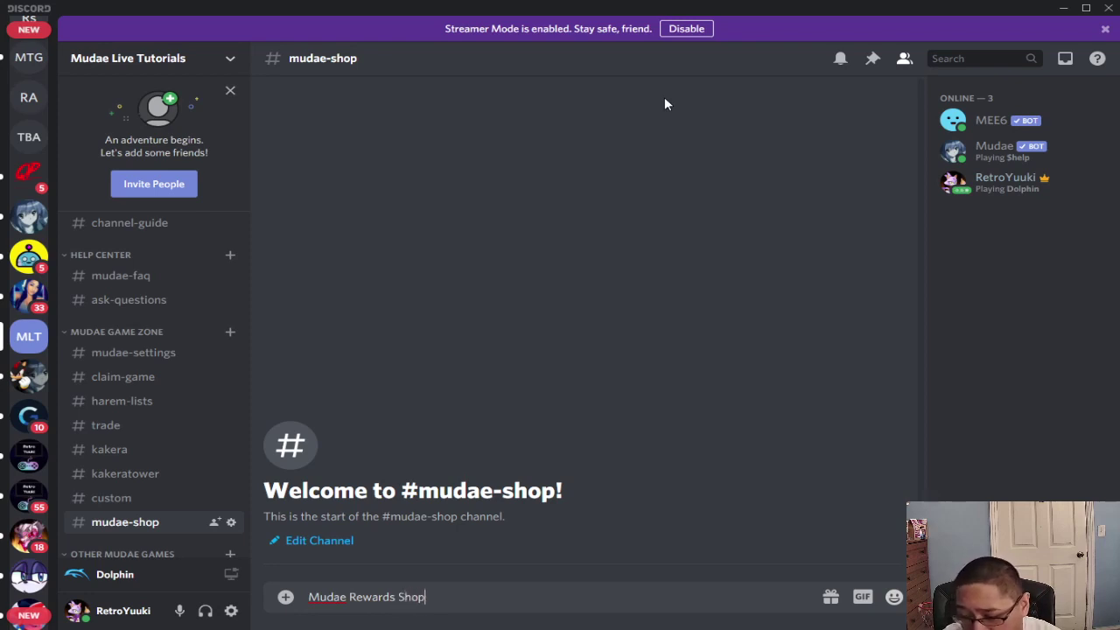
pyautogui.hotkey('shift', 'Return')
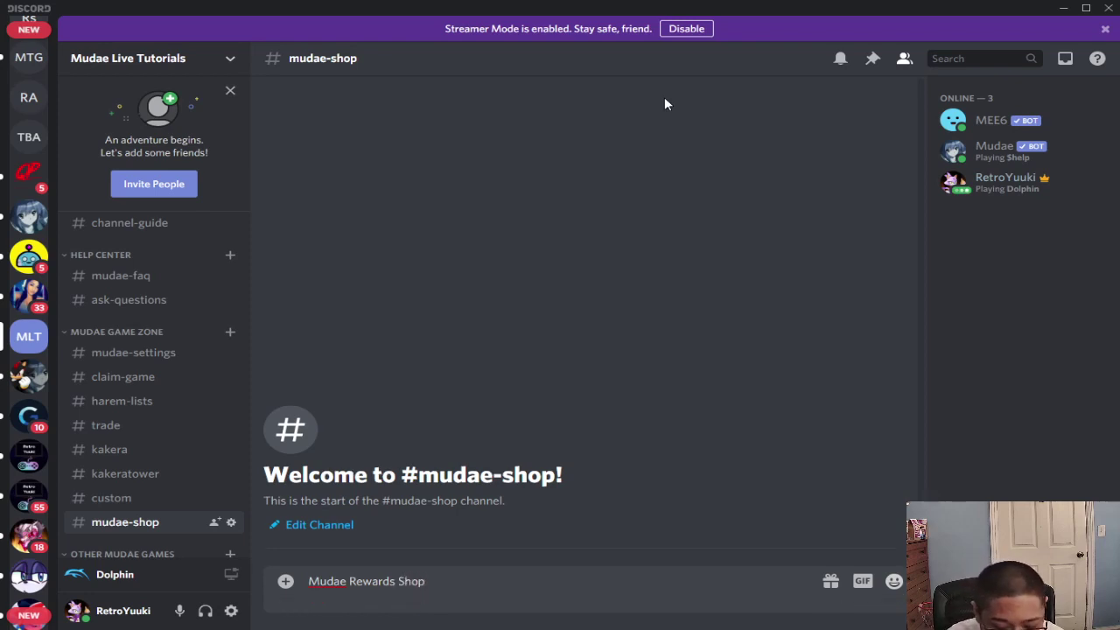
pyautogui.write('--------------------------')
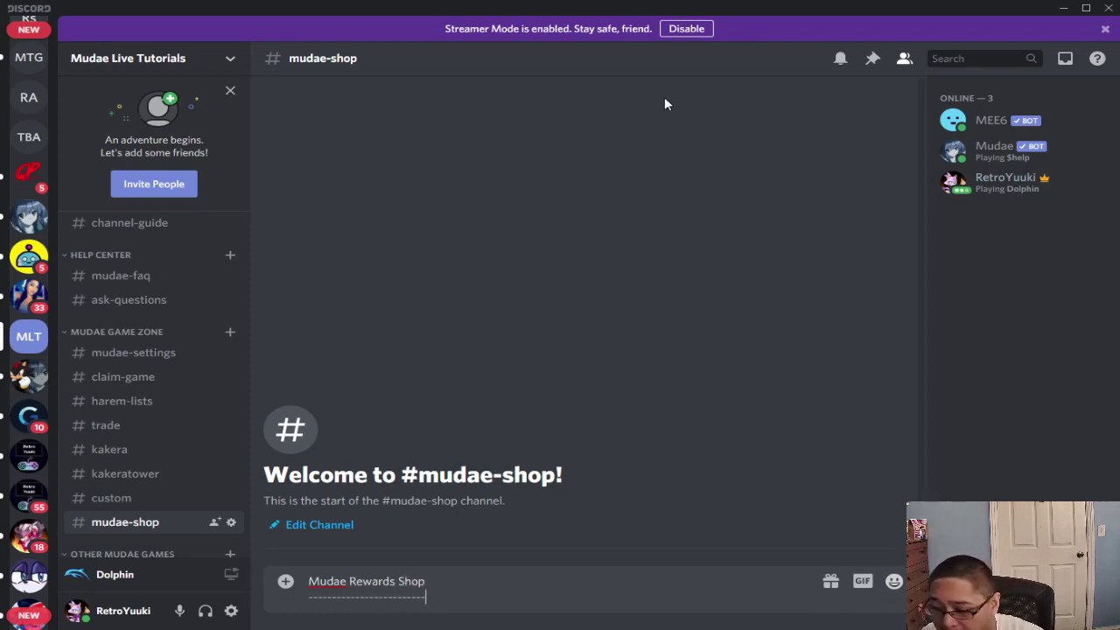
# Add the heading "After Reset Category" on a new line below the dashes in the message draft
pyautogui.hotkey('shift', 'Return')
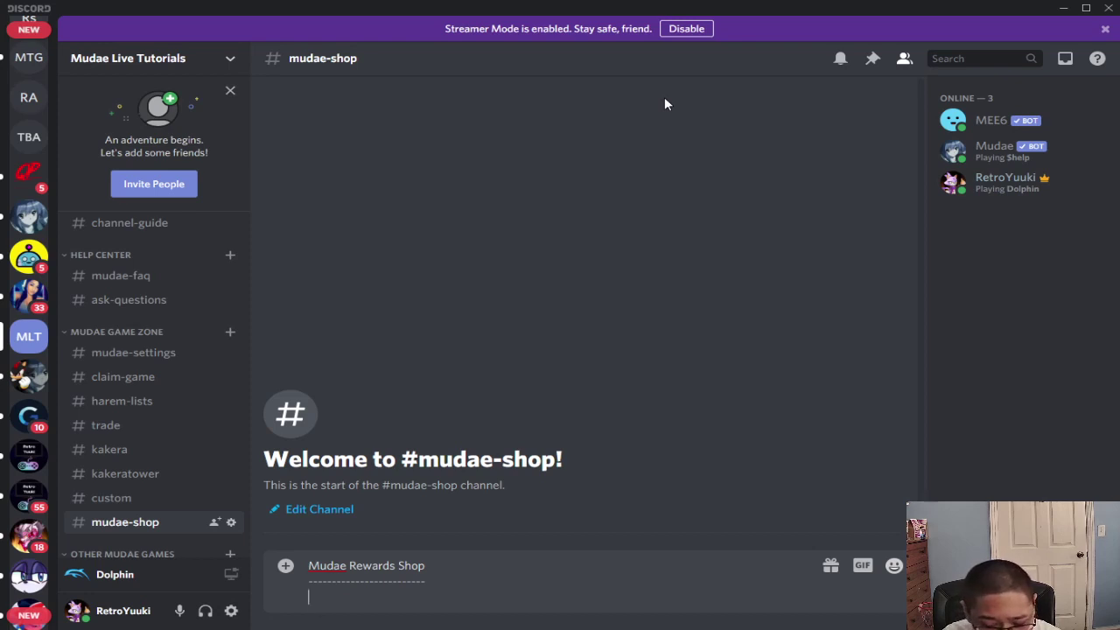
pyautogui.write('After Ree')
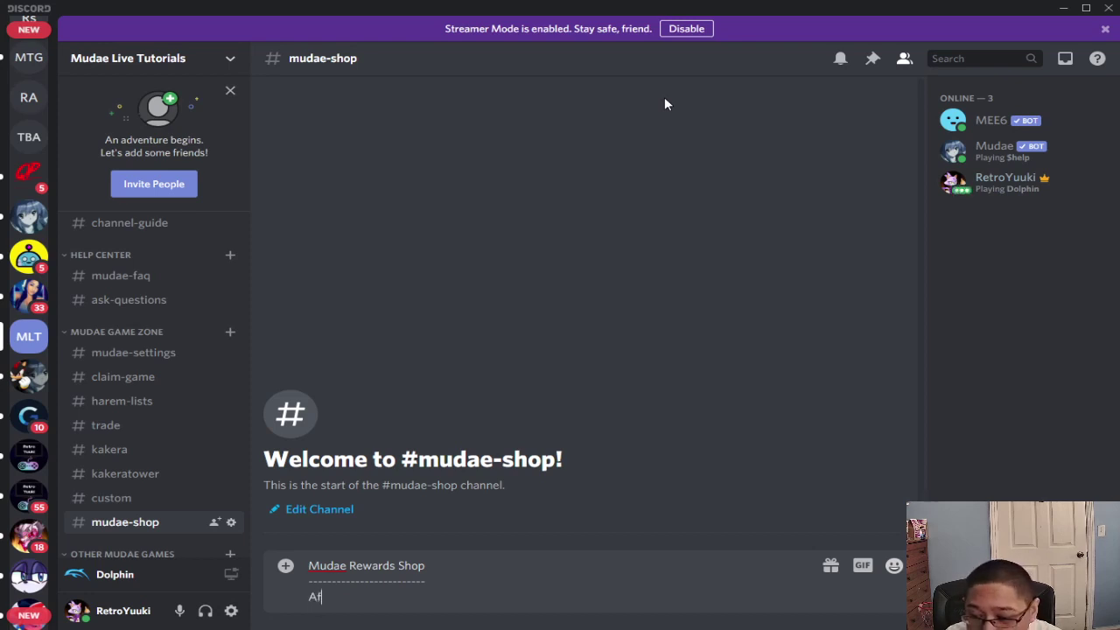
pyautogui.press('BackSpace')
pyautogui.write('set Category')
# Leave a blank line under the After Reset Category heading and add "Keep 1 character for 6000 Kakera"
pyautogui.hotkey('shift', 'Return')
pyautogui.hotkey('shift', 'Return')
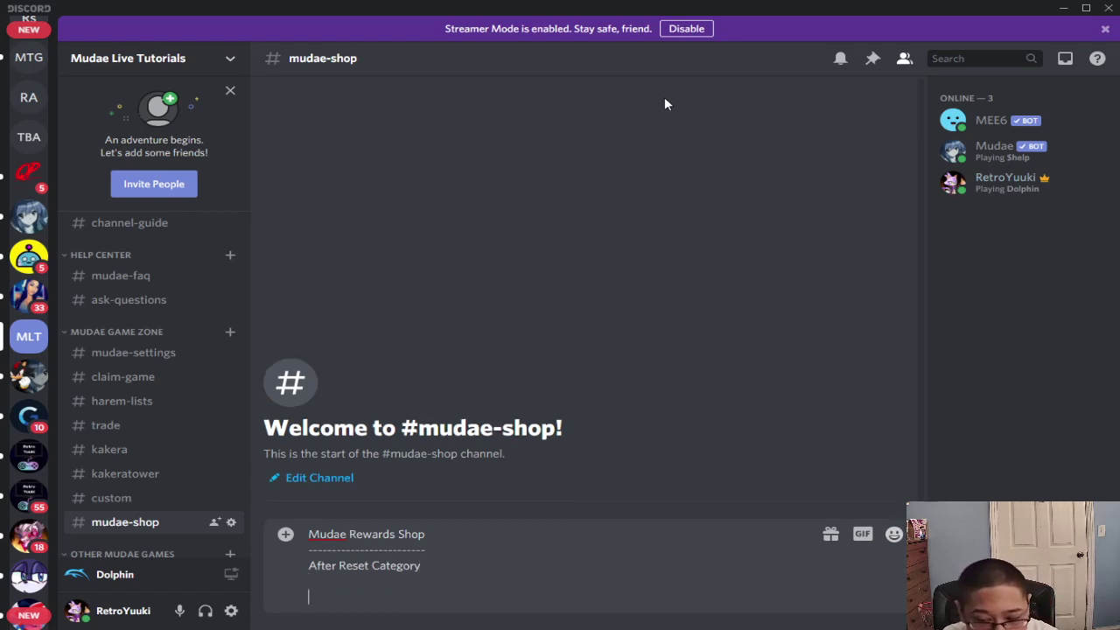
pyautogui.write('Keep 1 cha')
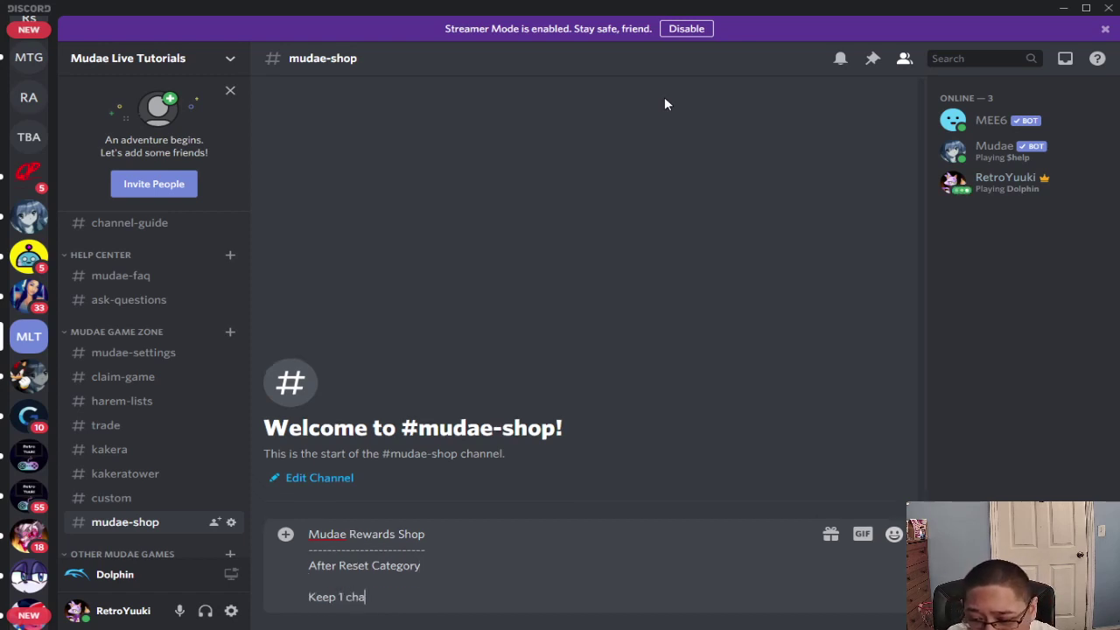
pyautogui.write('racter ')
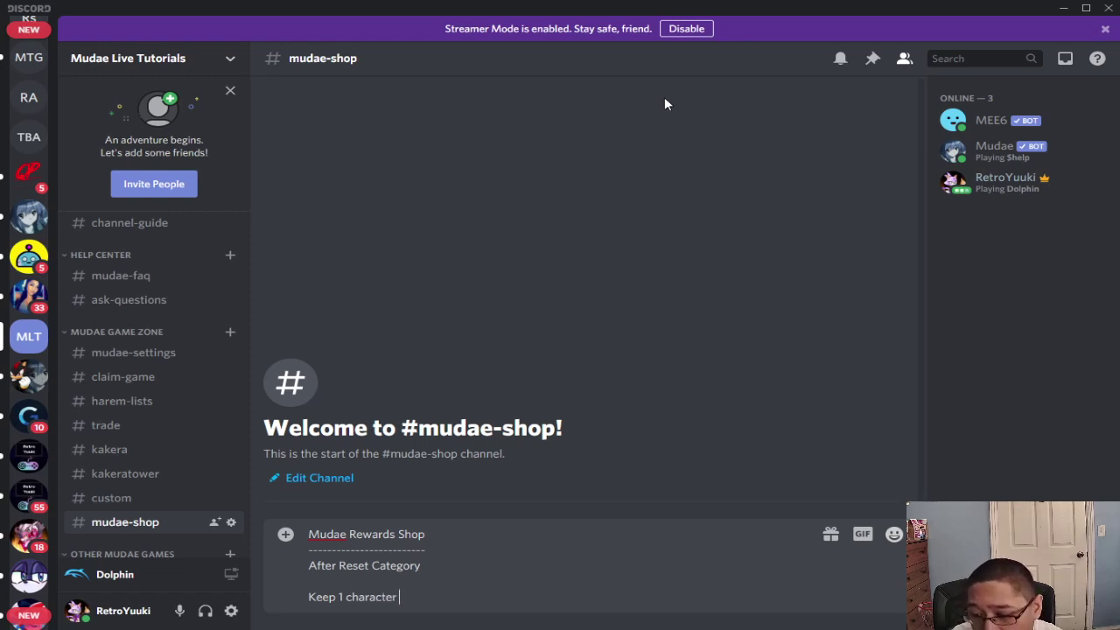
pyautogui.write('for ')
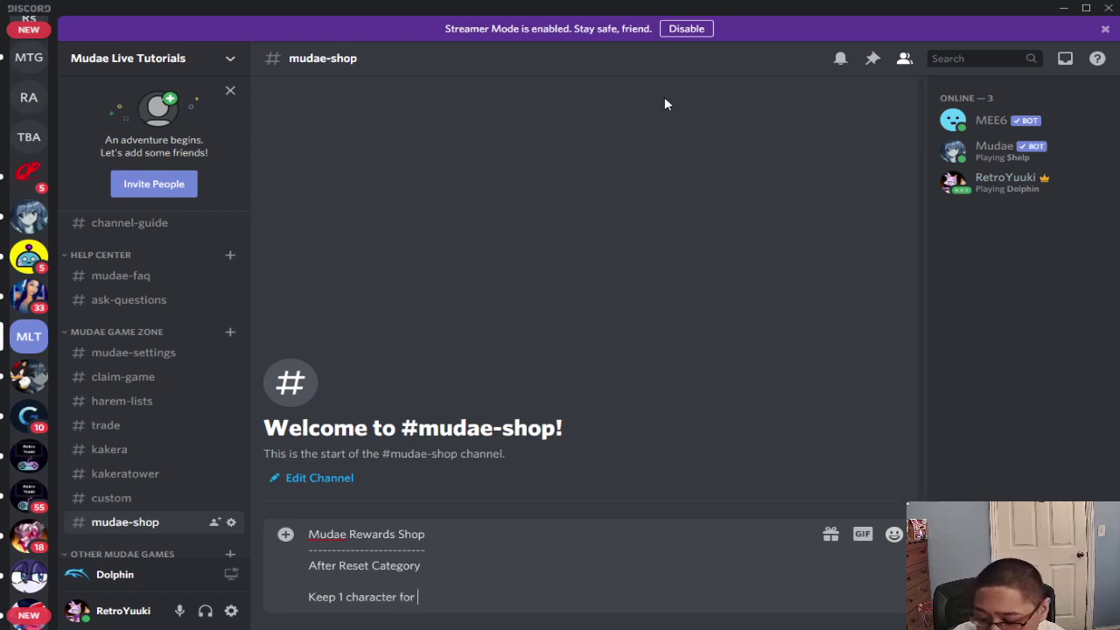
pyautogui.write('600')
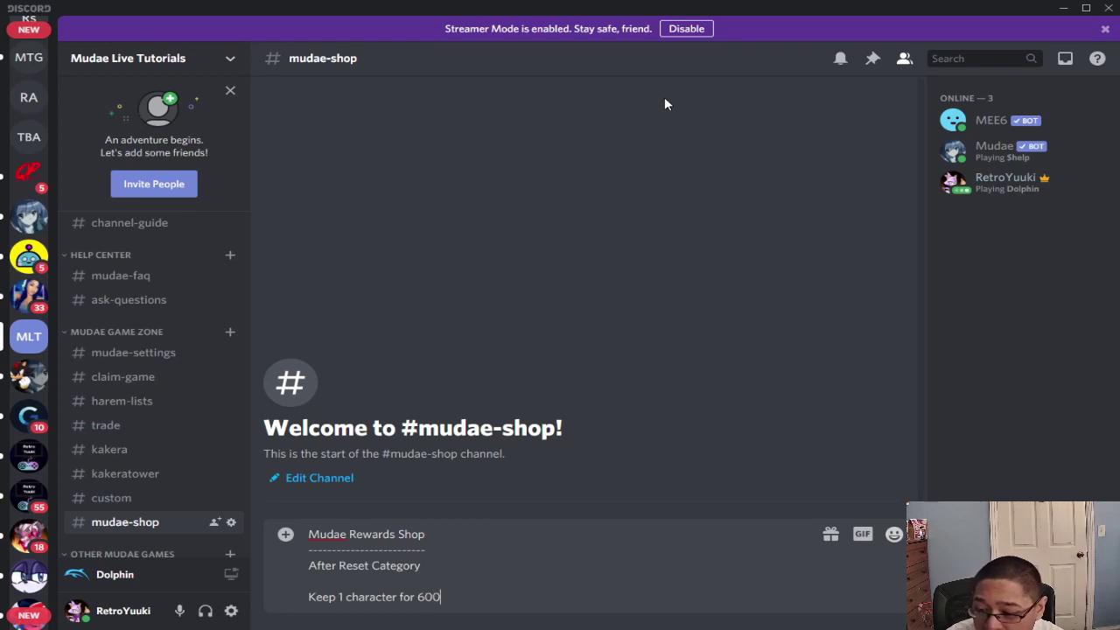
pyautogui.write('0 Kakera')
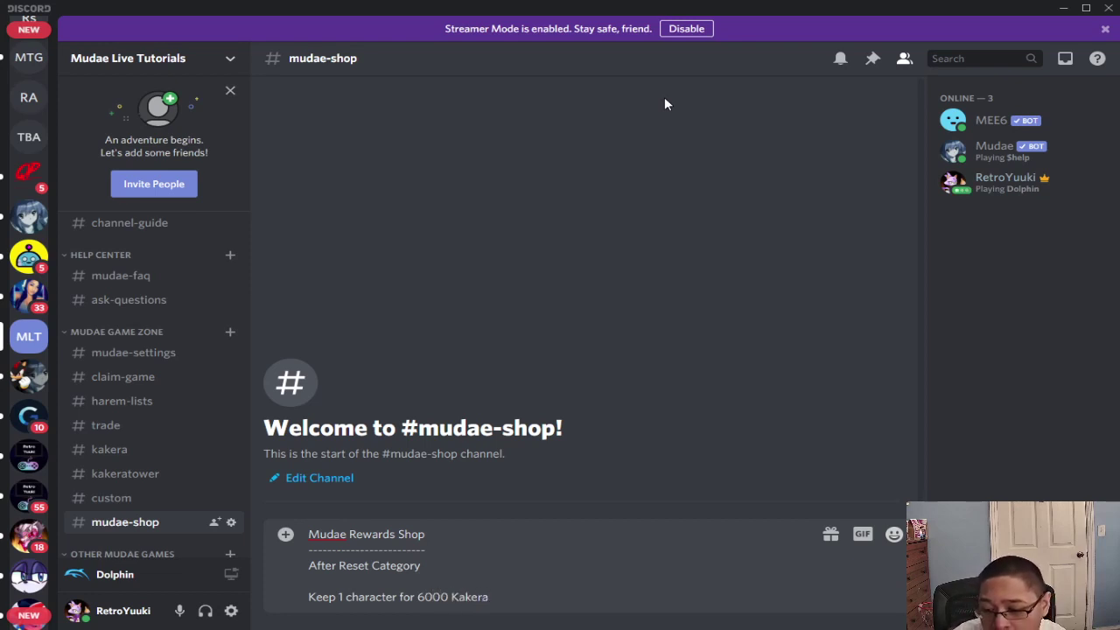
# Add the entry "Keep 2 characters for 8000 Kakera" on the line below the one-character offer
pyautogui.hotkey('shift', 'Return')
pyautogui.write('Keep 2 charactrers for')
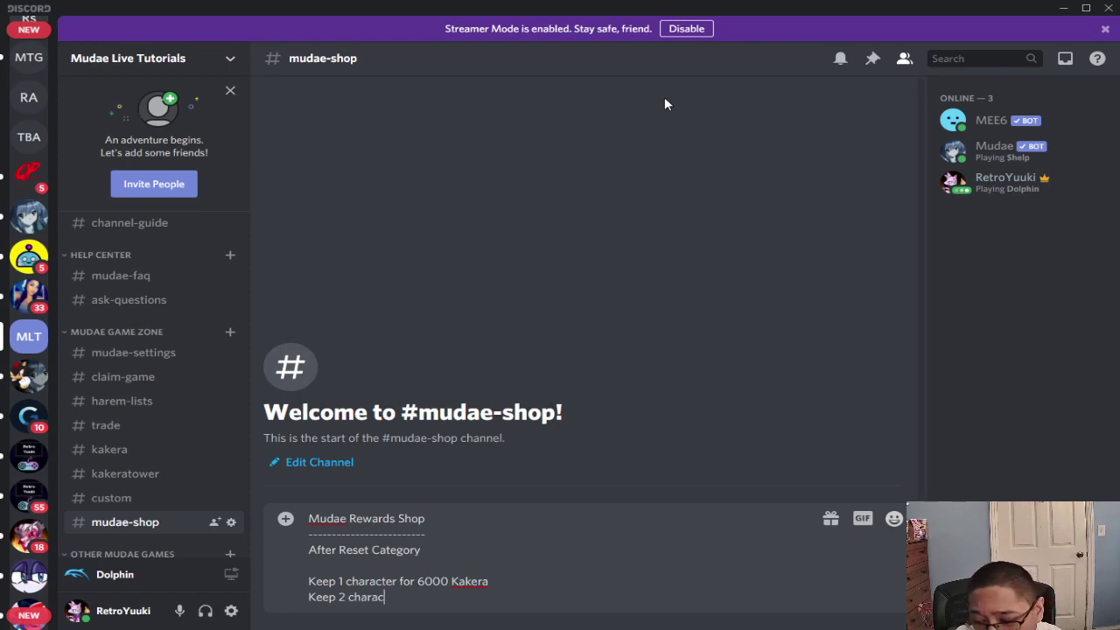
pyautogui.press('BackSpace')
pyautogui.press('BackSpace')
pyautogui.press('BackSpace')
pyautogui.press('BackSpace')
pyautogui.press('BackSpace')
pyautogui.press('BackSpace')
pyautogui.press('BackSpace')
pyautogui.press('BackSpace')
pyautogui.press('BackSpace')
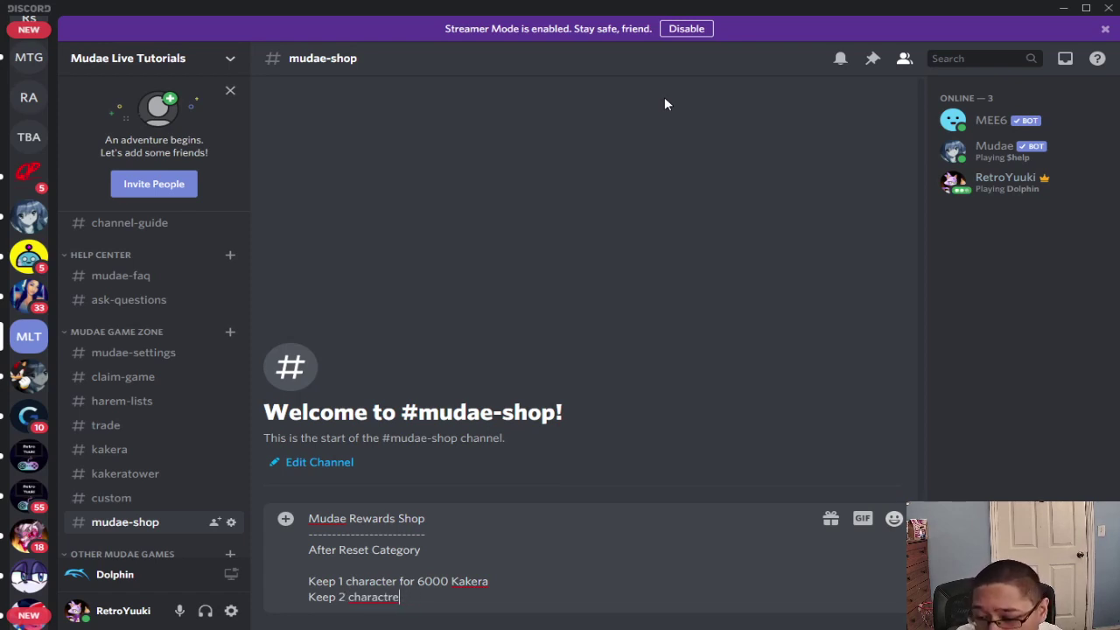
pyautogui.write('ters for ')
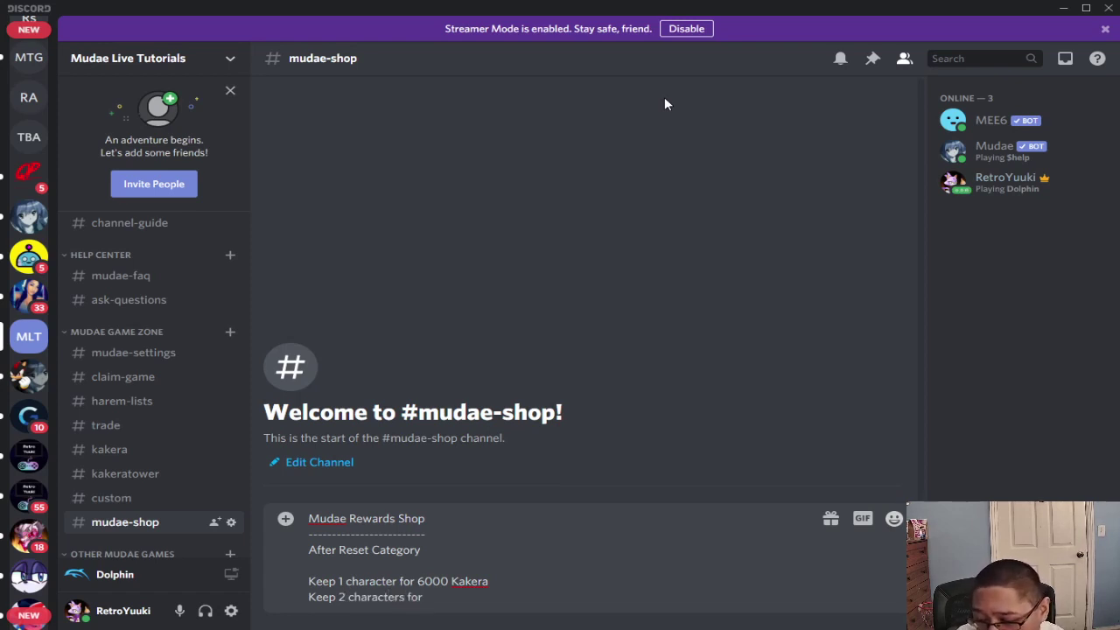
pyautogui.write('8000 Kakera')
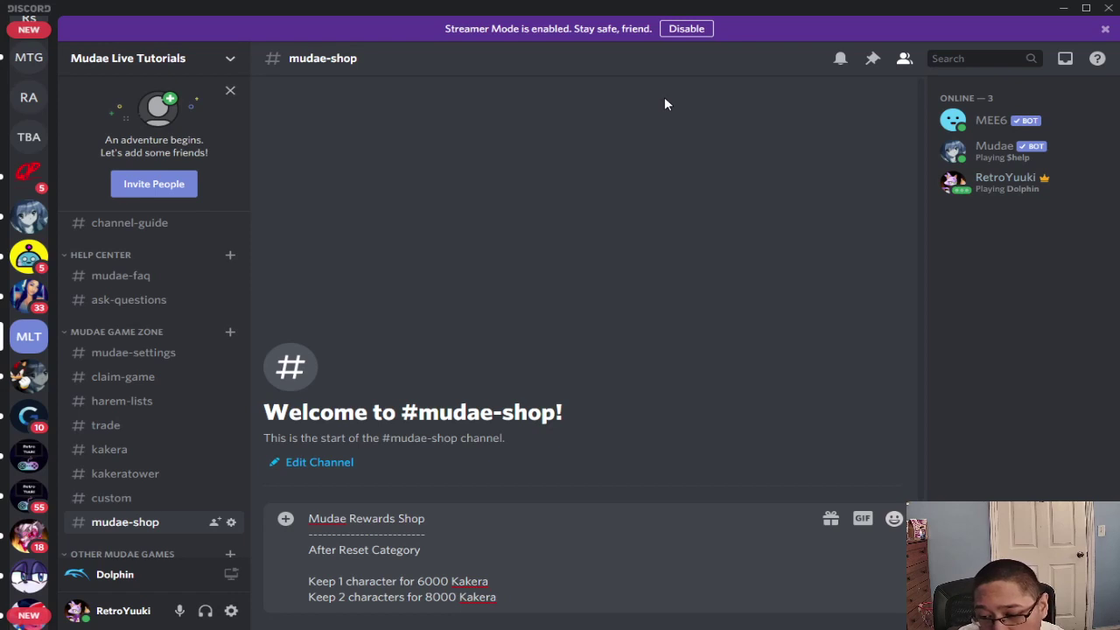
# Add the heading "Private Rolling Rooms" to the draft, separated from the Kakera offers by a blank line
pyautogui.hotkey('shift', 'Return')
pyautogui.hotkey('shift', 'Return')
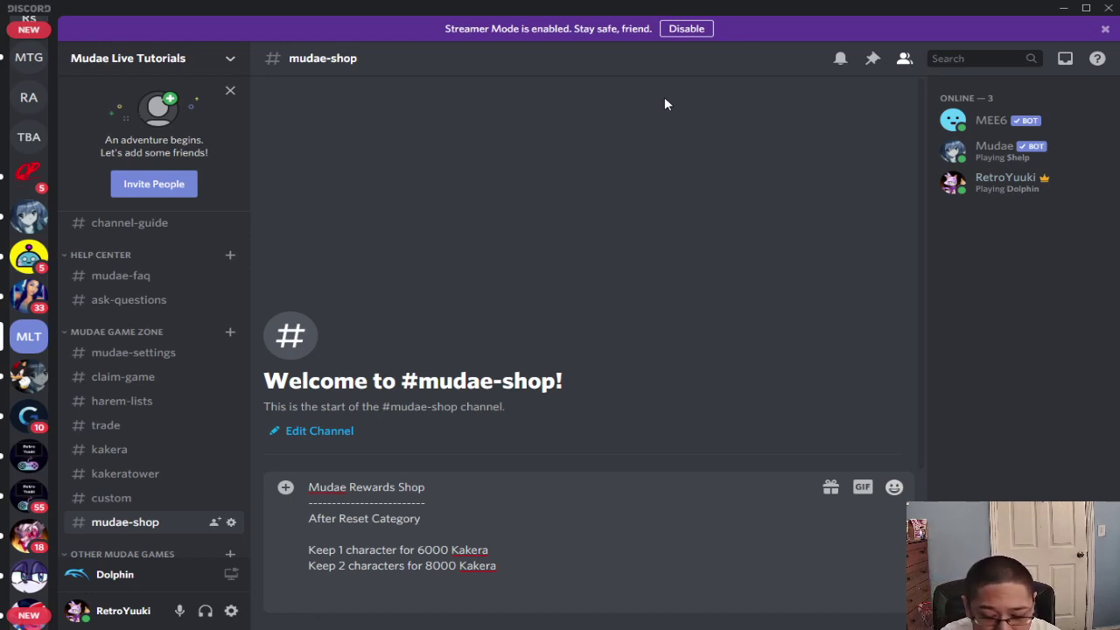
pyautogui.write('Private ')
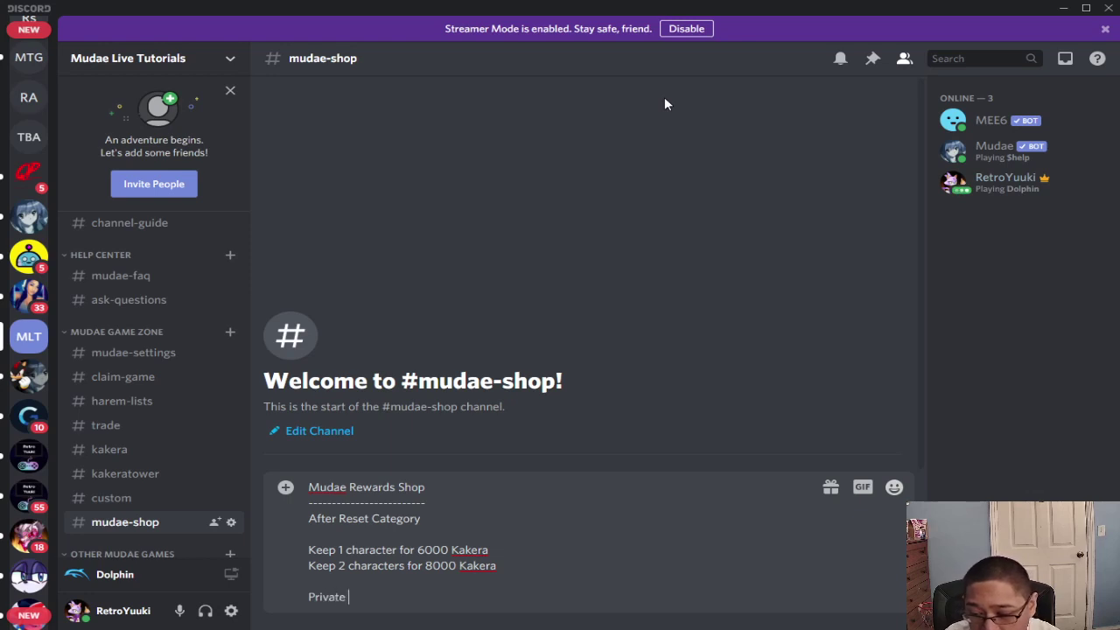
pyautogui.write('Rolling Rol')
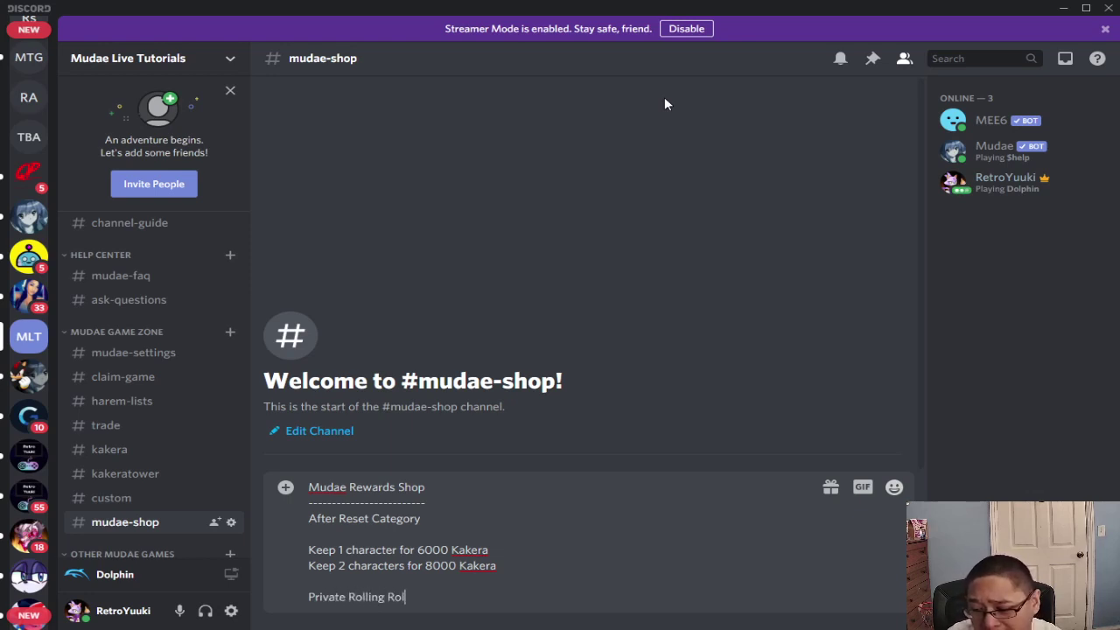
pyautogui.write('le')
pyautogui.press('BackSpace')
pyautogui.press('BackSpace')
pyautogui.press('BackSpace')
pyautogui.press('BackSpace')
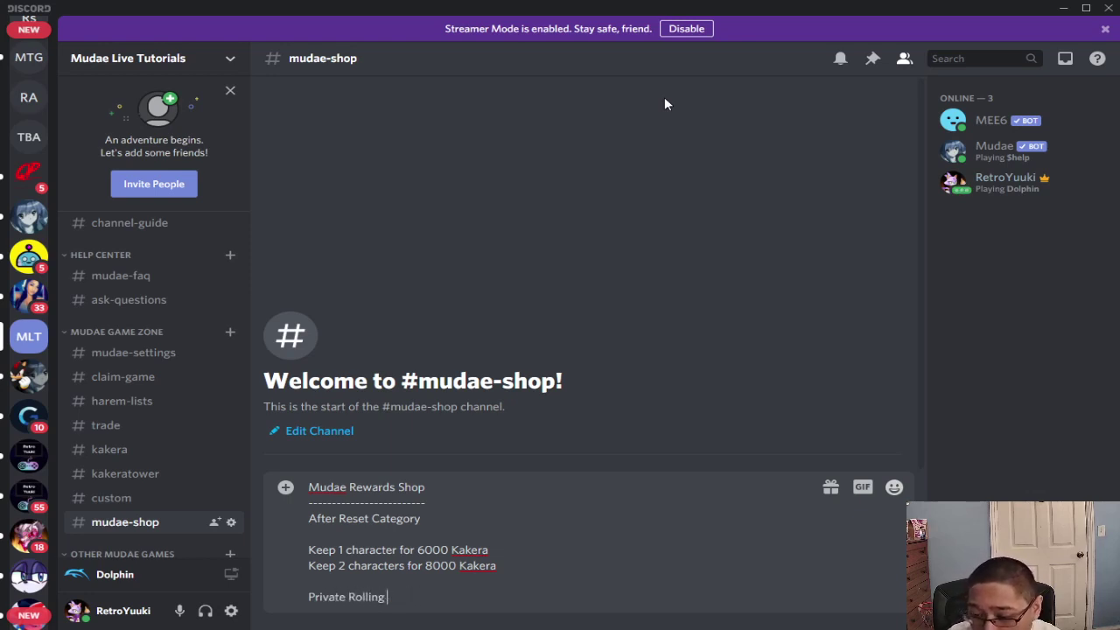
pyautogui.write('ooms')
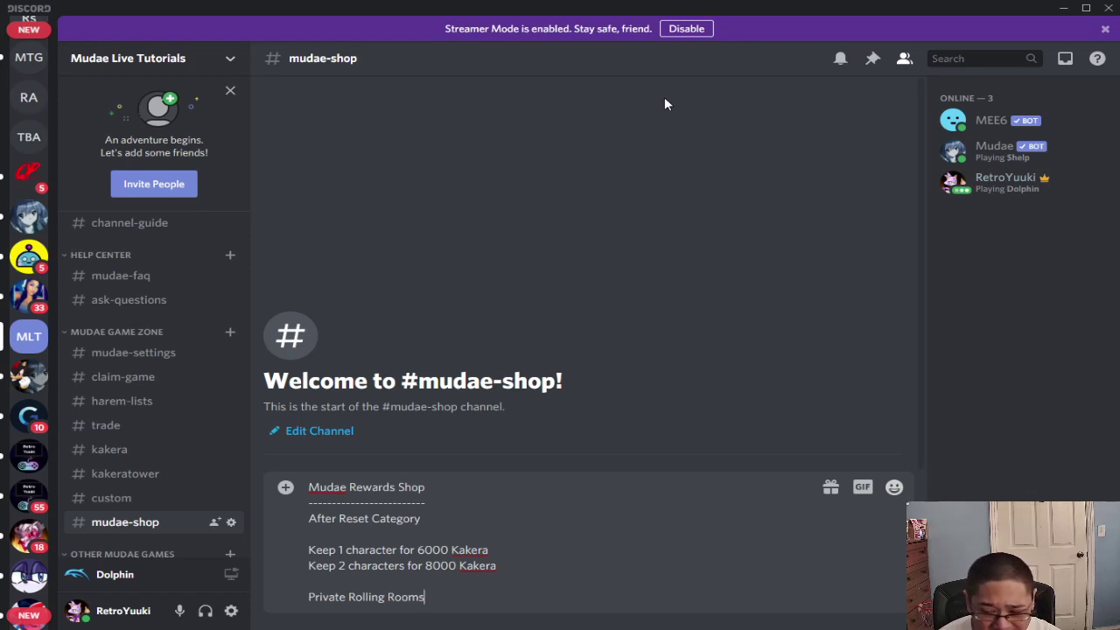
# Leave a blank line under the Private Rolling Rooms heading and add "Permanent channel for 10,000 Kakera", correcting the spelling of "Permanent"
pyautogui.hotkey('shift', 'Return')
pyautogui.hotkey('shift', 'Return')
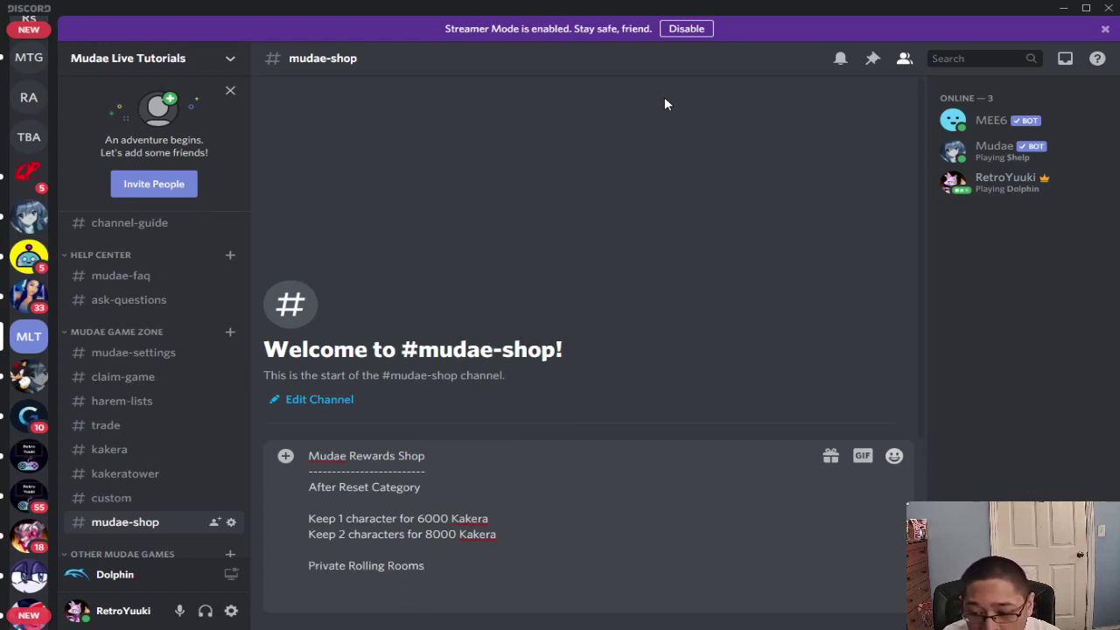
pyautogui.write('Permen')
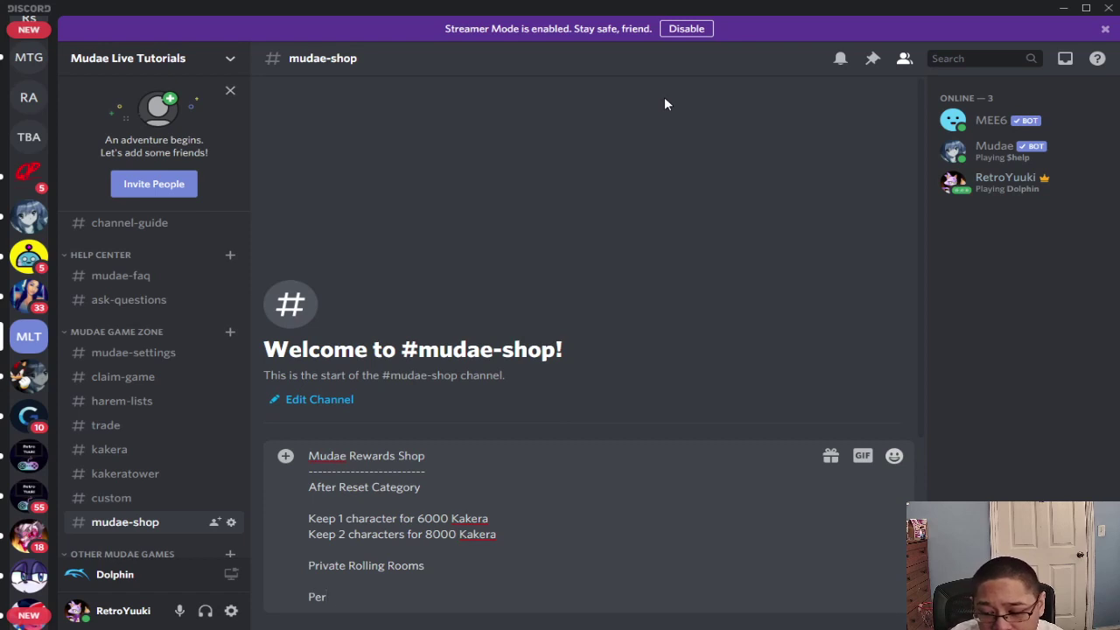
pyautogui.press('BackSpace')
pyautogui.press('BackSpace')
pyautogui.press('BackSpace')
pyautogui.write('ament c')
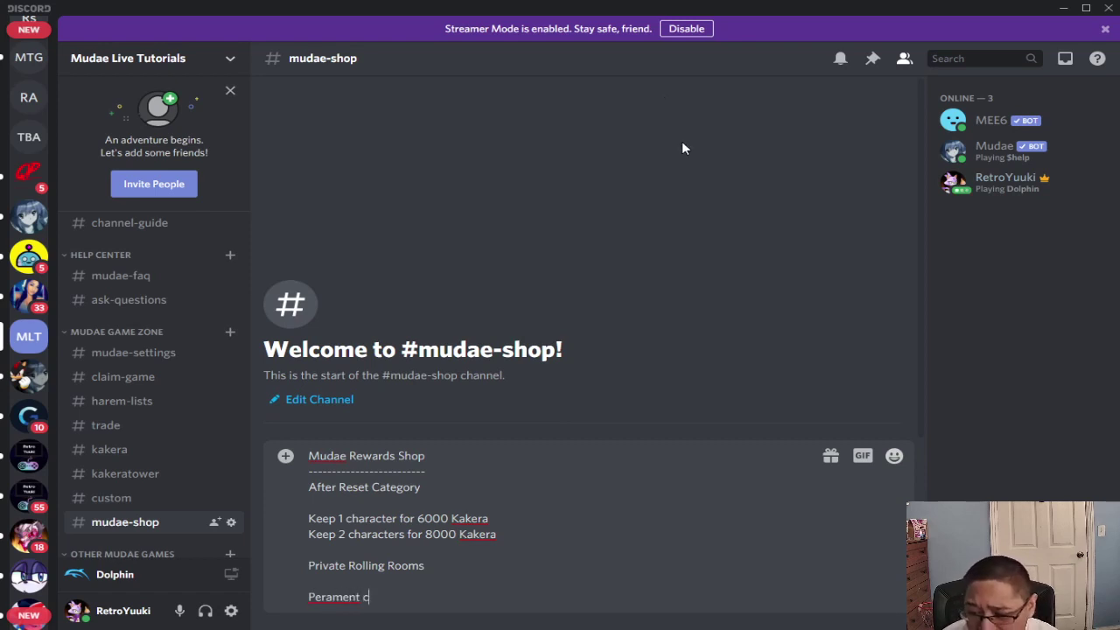
pyautogui.press('BackSpace')
pyautogui.press('BackSpace')
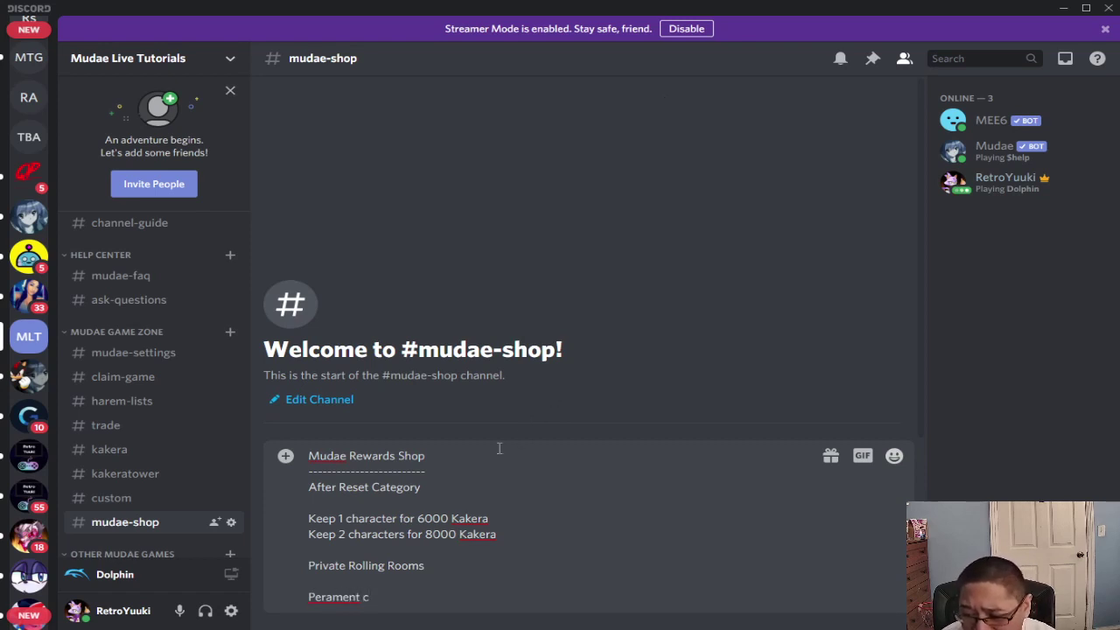
pyautogui.rightClick(325, 599)
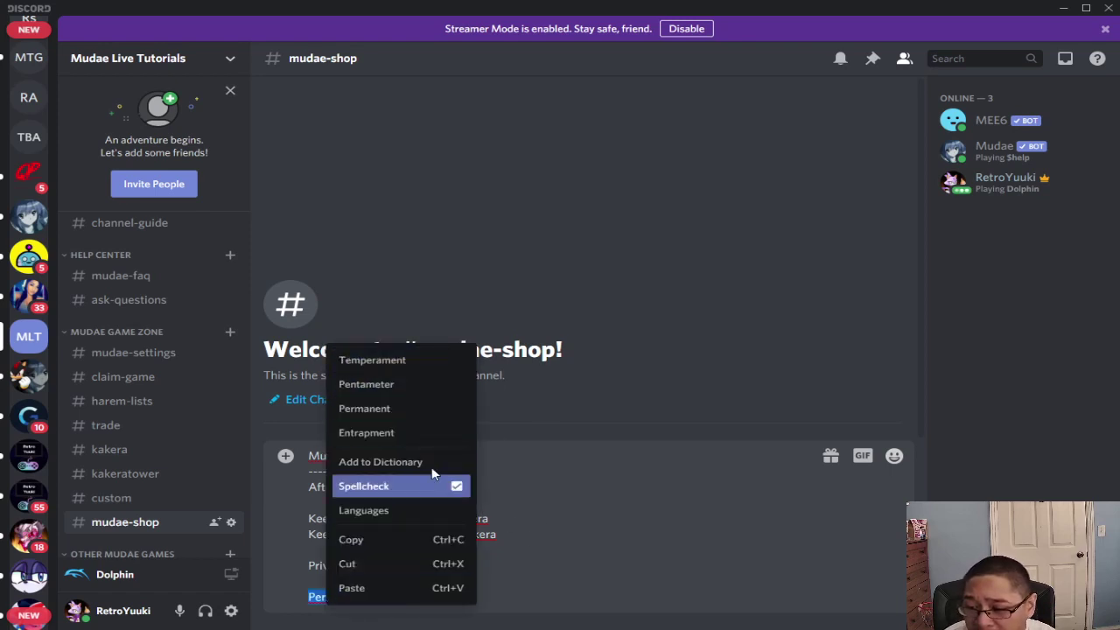
pyautogui.click(427, 408)
pyautogui.write('c')
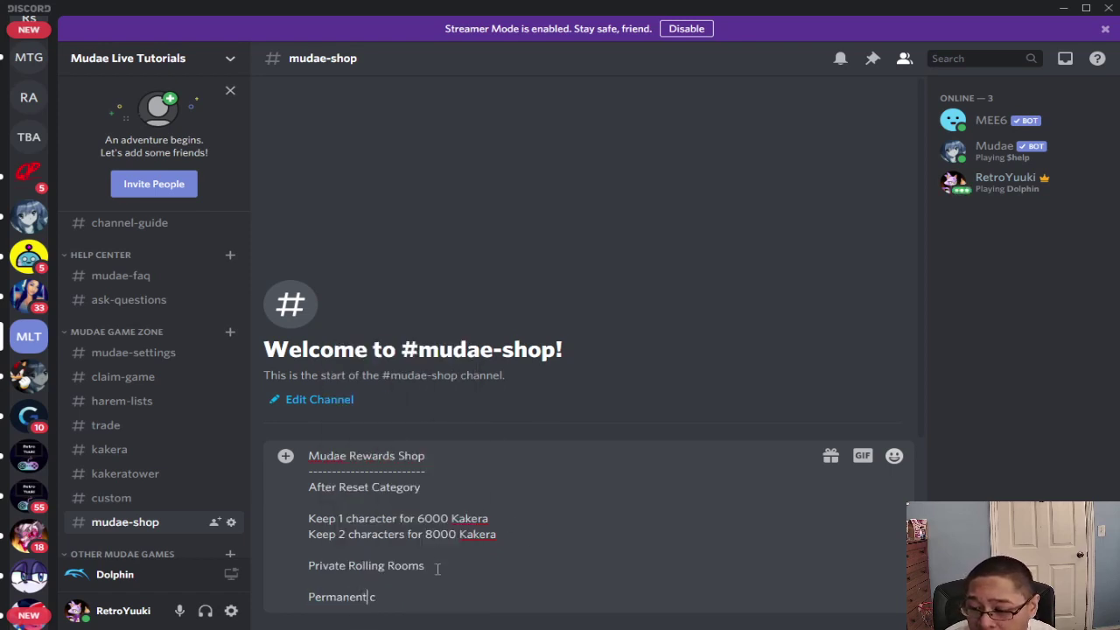
pyautogui.write('hanne')
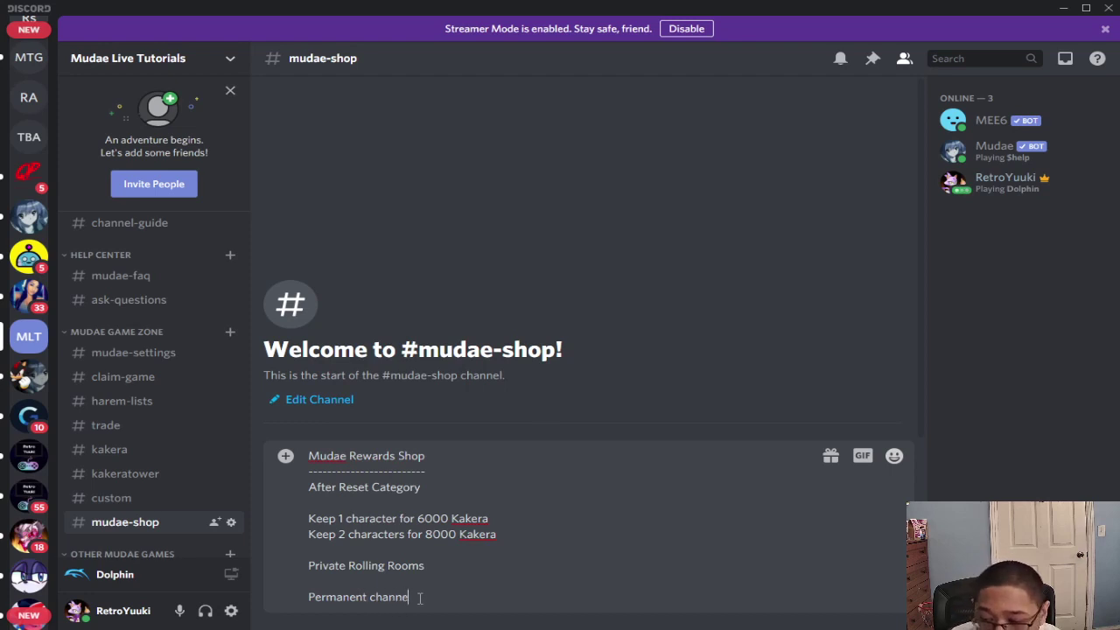
pyautogui.write('l for 10,0')
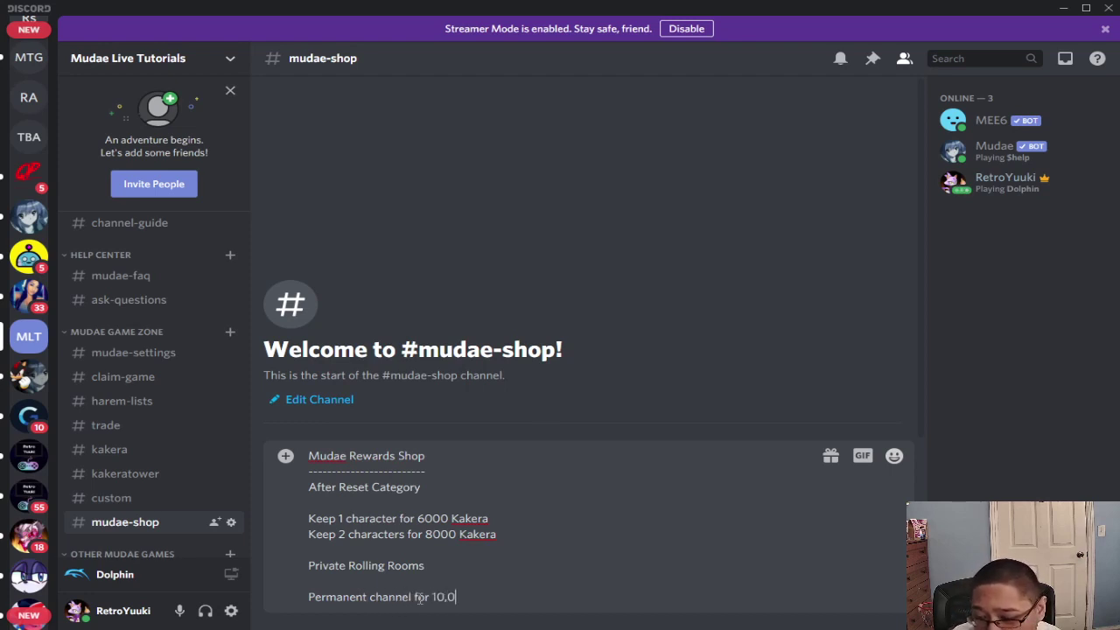
pyautogui.write('00 Kakera')
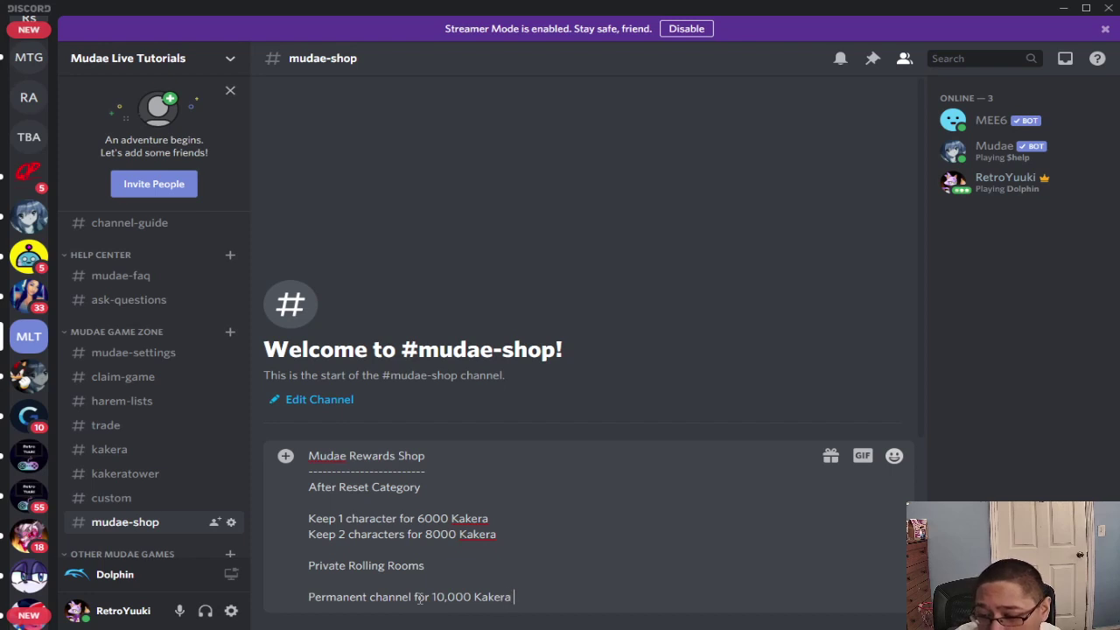
# Add the entry "Temp Channel for 5000 Kakera" on the line below the permanent channel offer
pyautogui.hotkey('shift', 'Return')
pyautogui.write('Temp ')
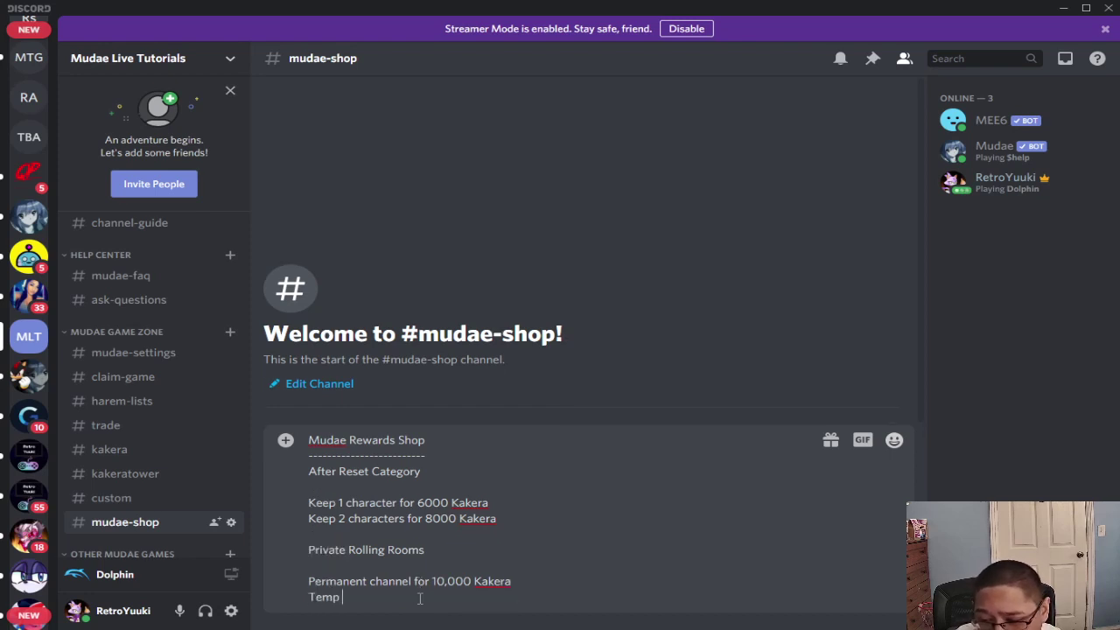
pyautogui.write('Channel for ')
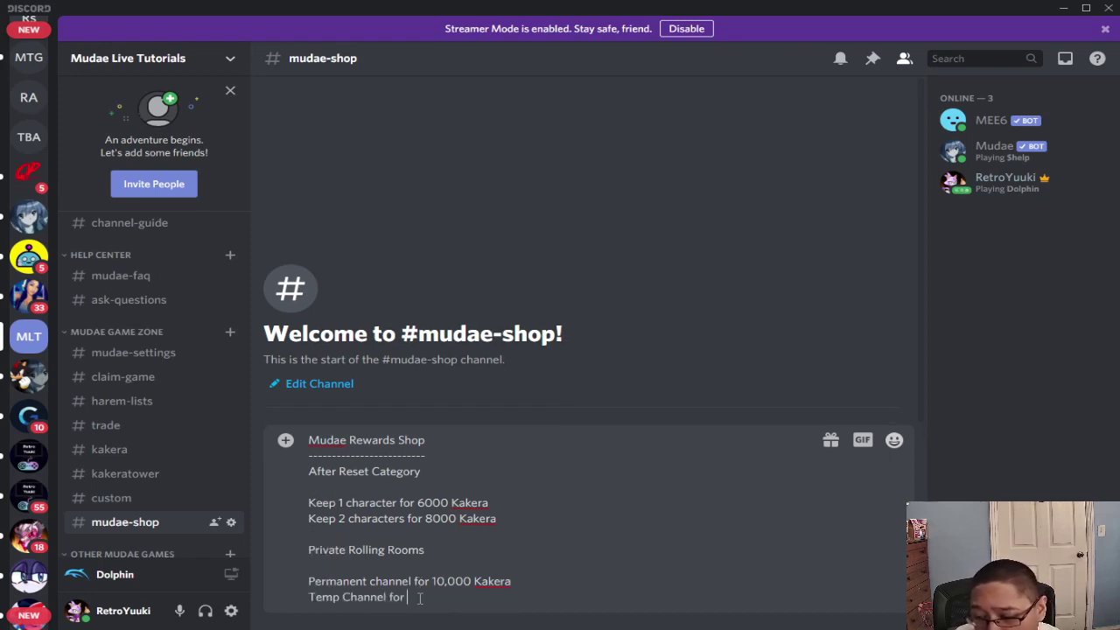
pyautogui.write('5000')
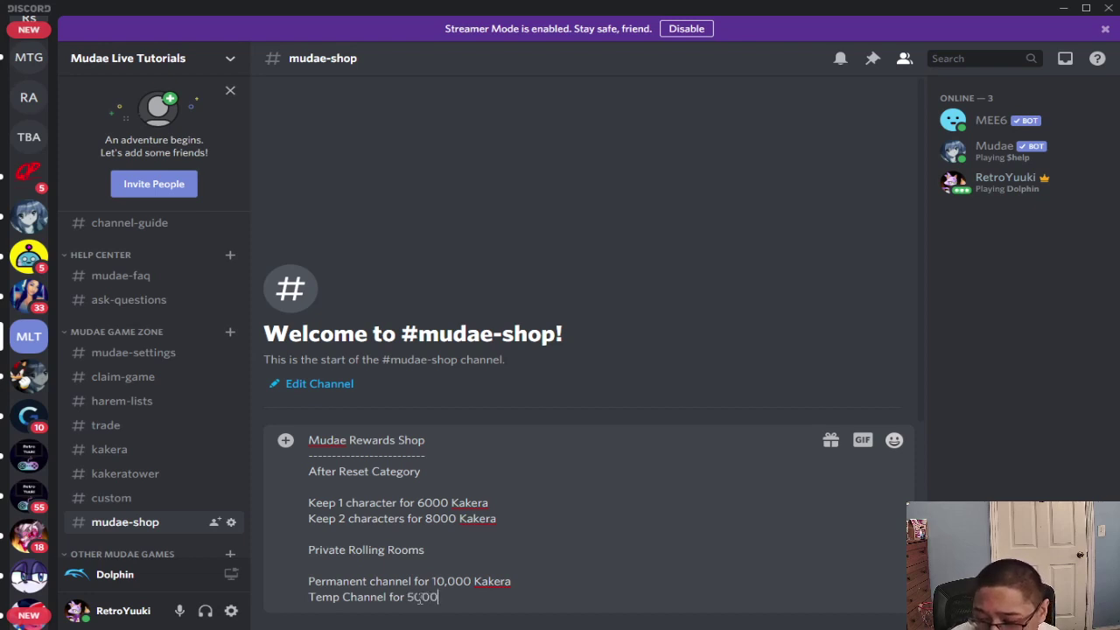
pyautogui.write(' Kakera')
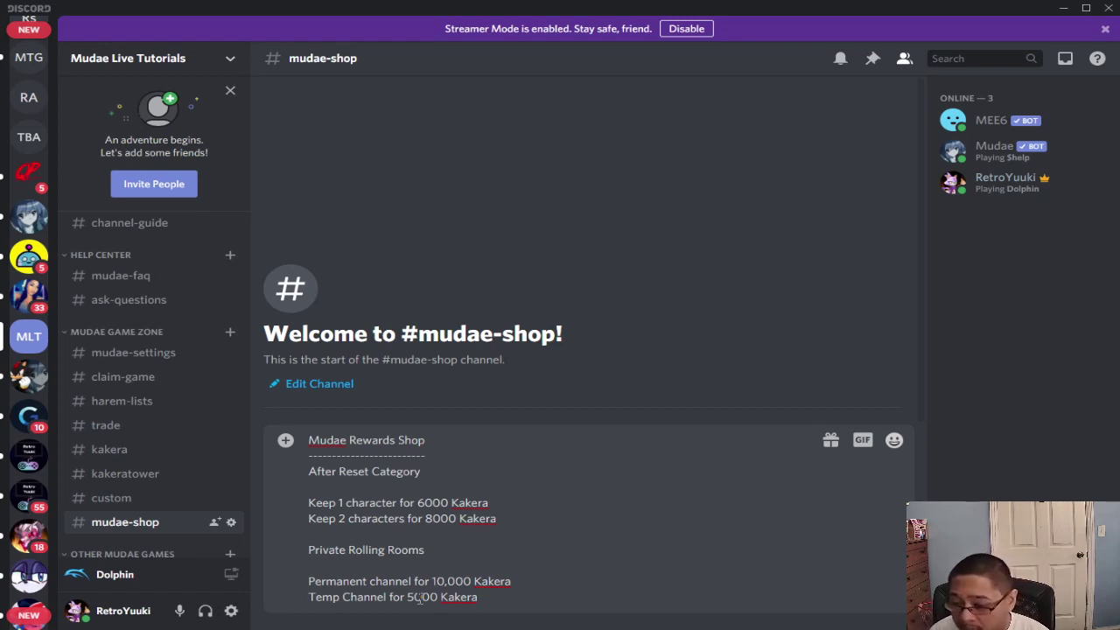
# Add the heading "Custom Images" to the draft, separated from the channel offers by a blank line
pyautogui.hotkey('shift', 'Return')
pyautogui.hotkey('shift', 'Return')
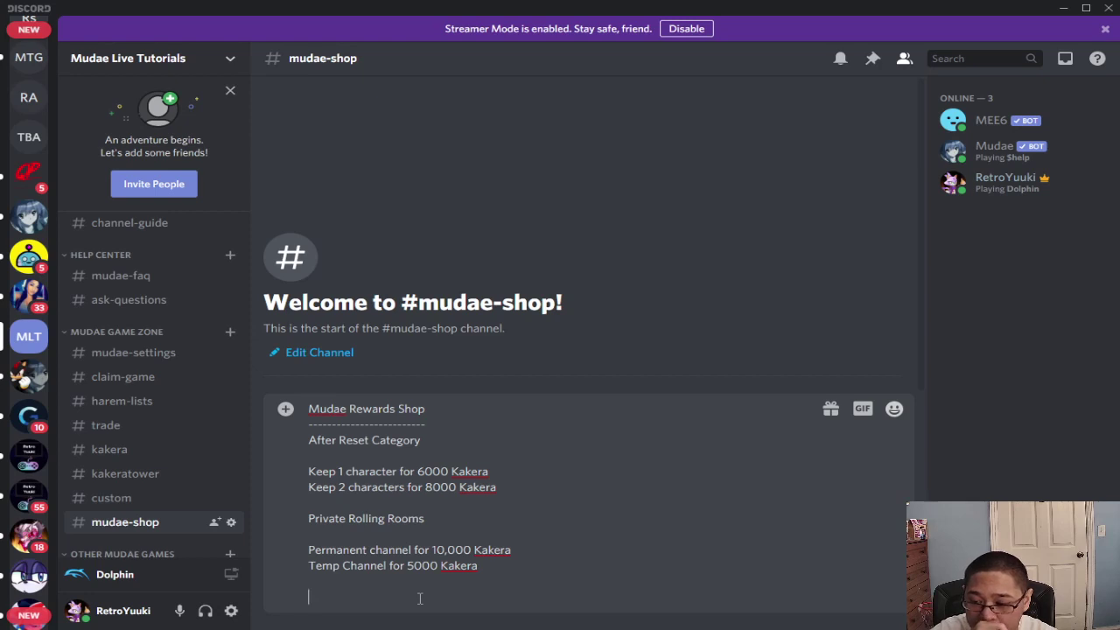
pyautogui.write('Custom Images')
# Leave a blank line under the Custom Images heading and add "+10 images for 1000 Kakera"
pyautogui.hotkey('shift', 'Return')
pyautogui.hotkey('shift', 'Return')
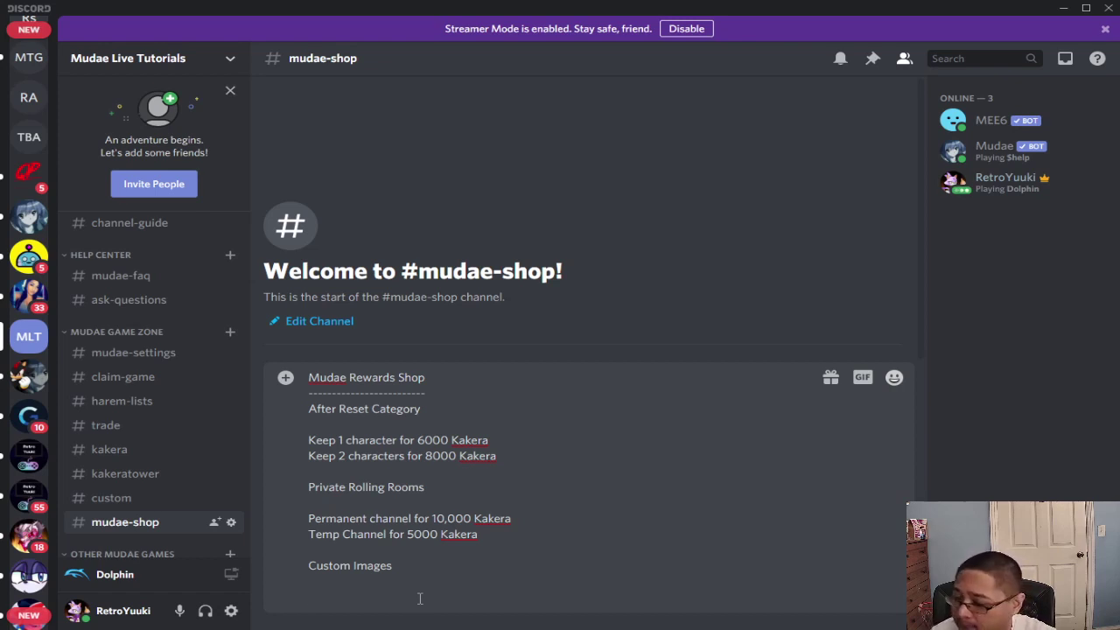
pyautogui.write('+10 images for')
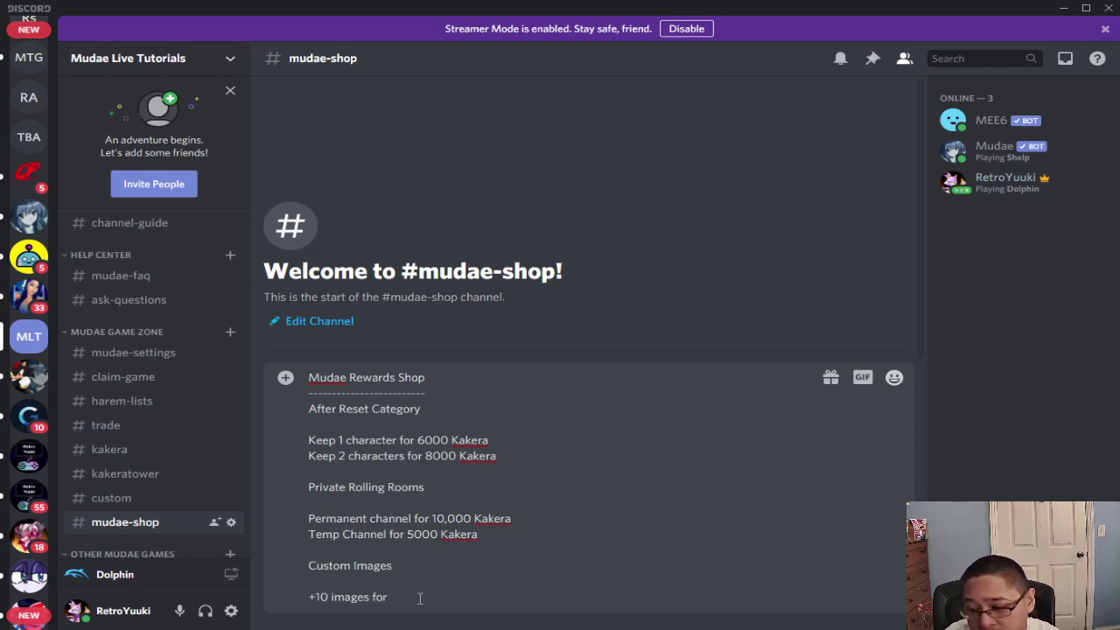
pyautogui.write(' 1000')
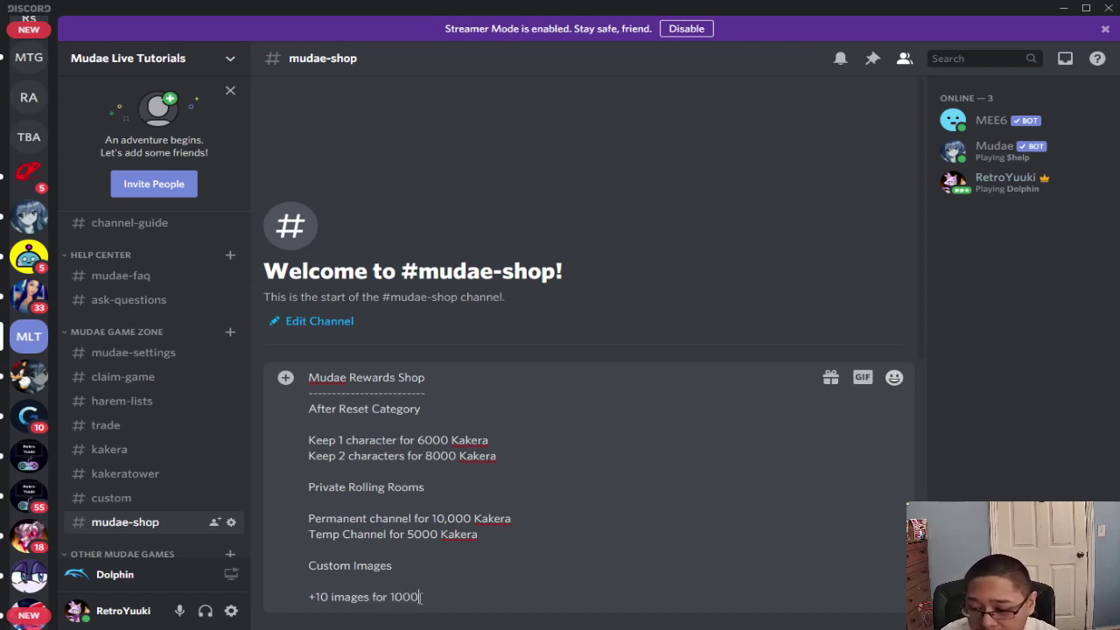
pyautogui.write(' Kakera')
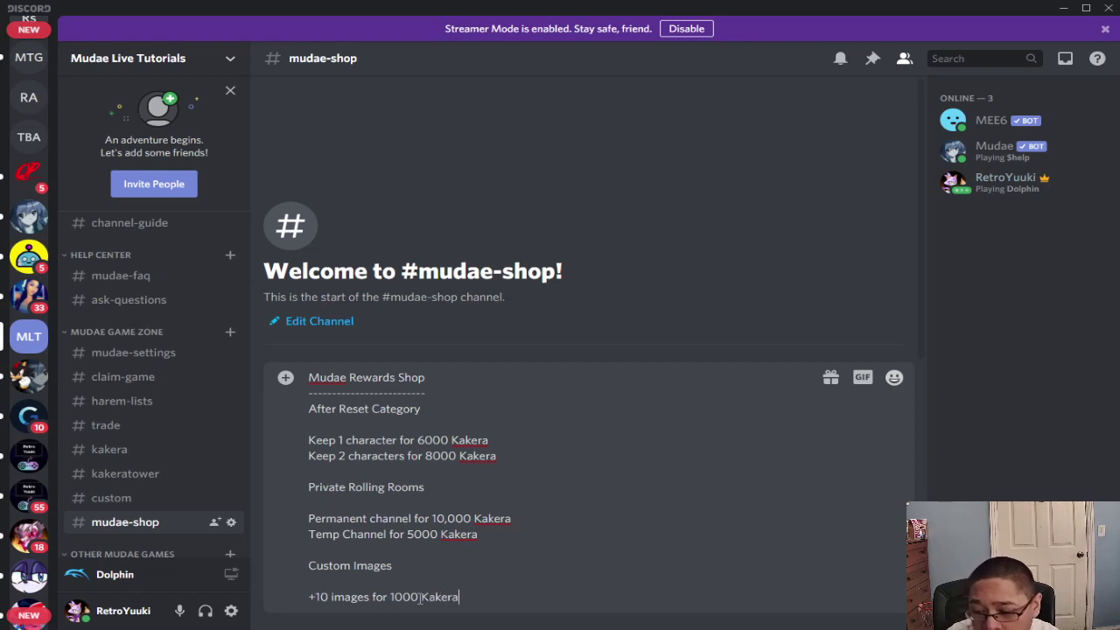
# Add the entry "+15 images for 1500 Kakera" on the following line and post the finished shop message
pyautogui.hotkey('shift', 'Return')
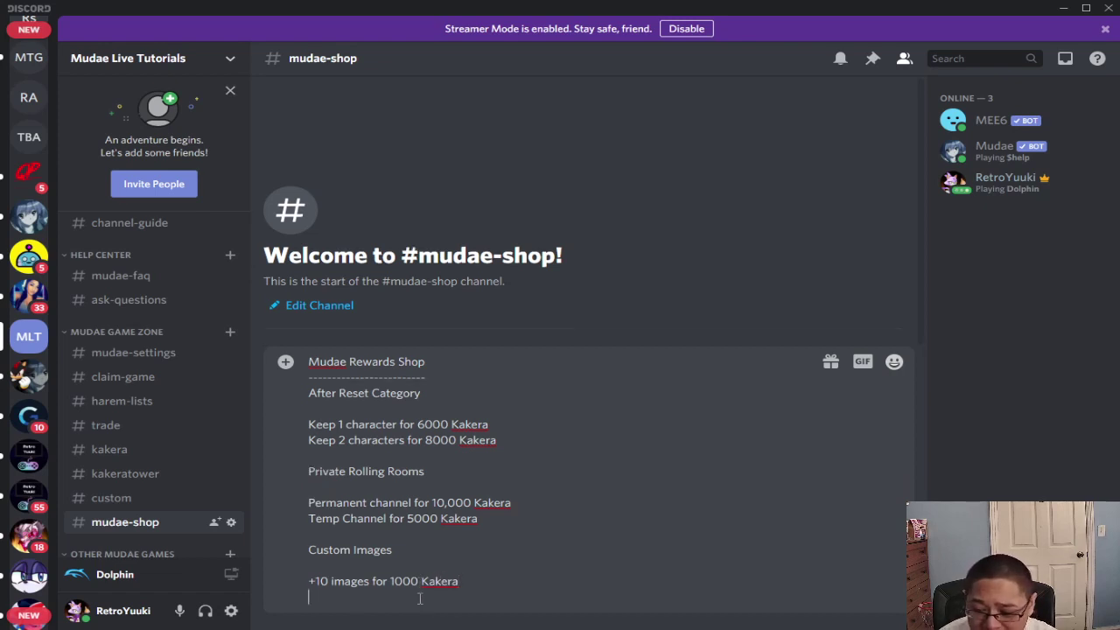
pyautogui.write('+15 Imag')
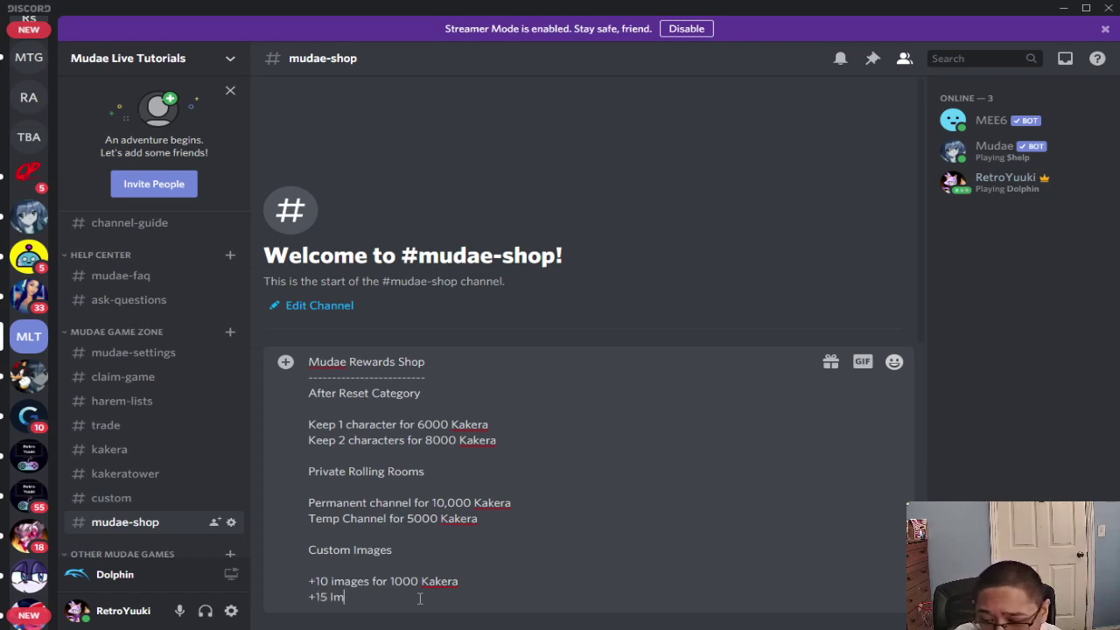
pyautogui.press('BackSpace')
pyautogui.press('BackSpace')
pyautogui.press('BackSpace')
pyautogui.press('BackSpace')
pyautogui.write('images for ')
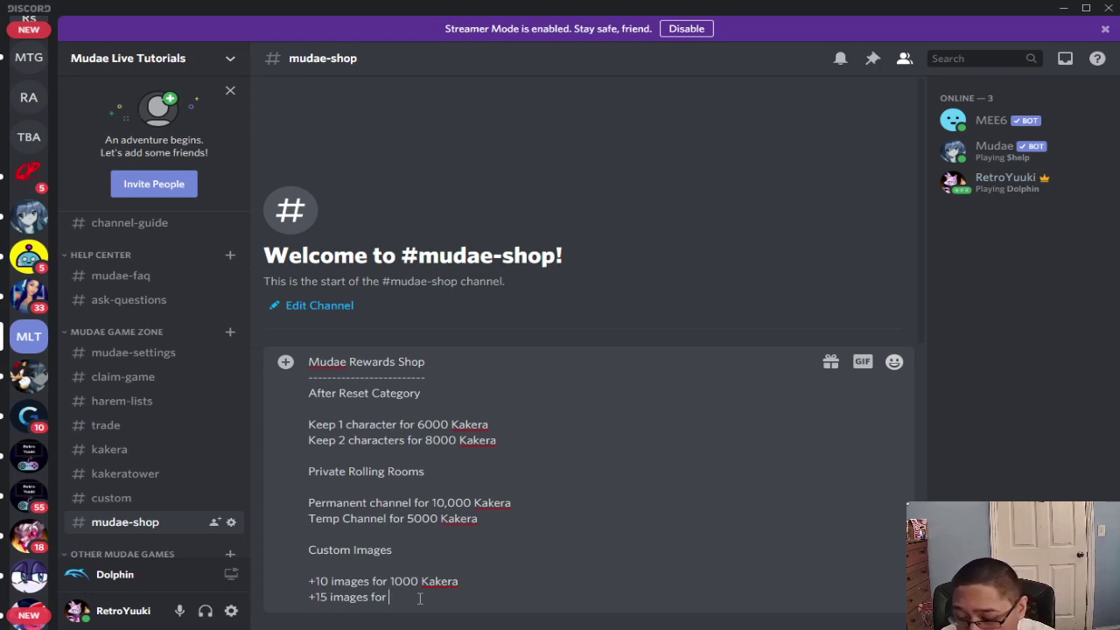
pyautogui.write('1500')
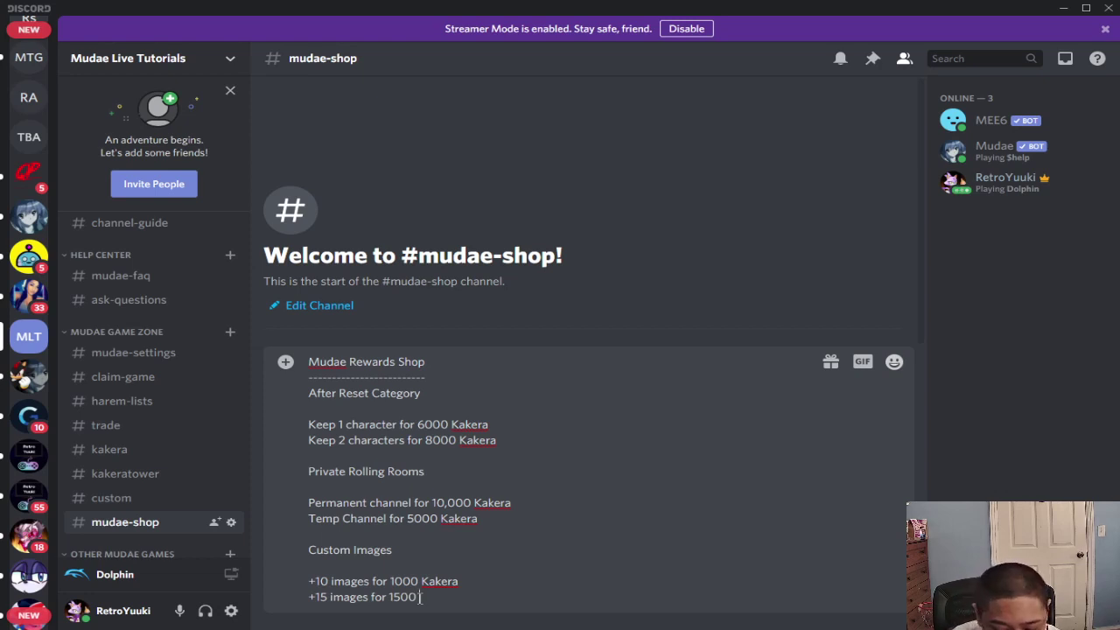
pyautogui.write(' Kakera')
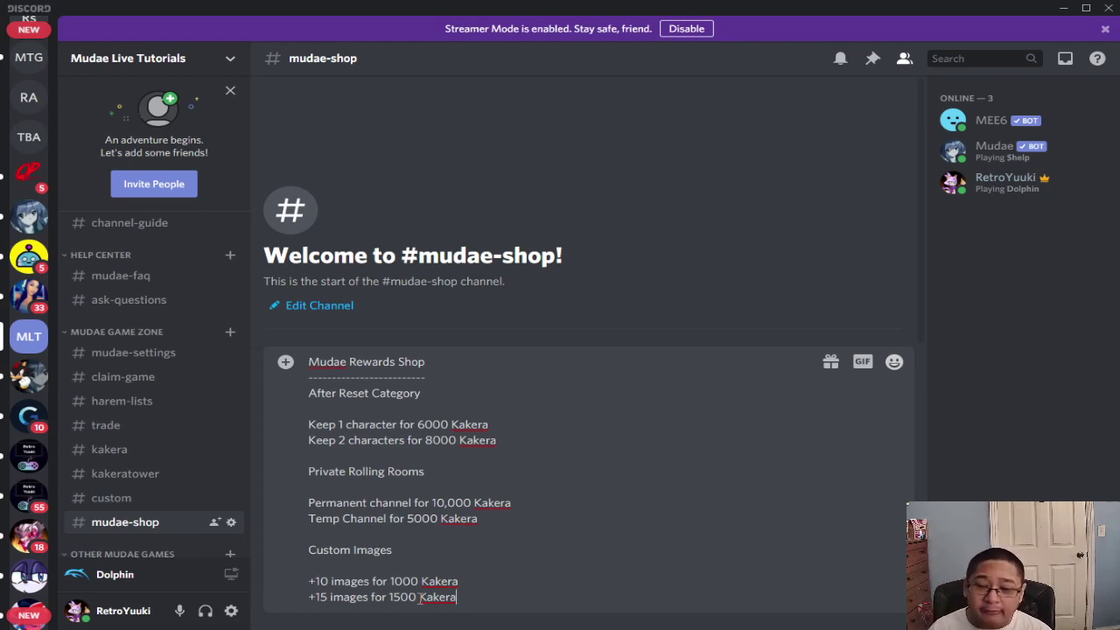
pyautogui.press('Return')
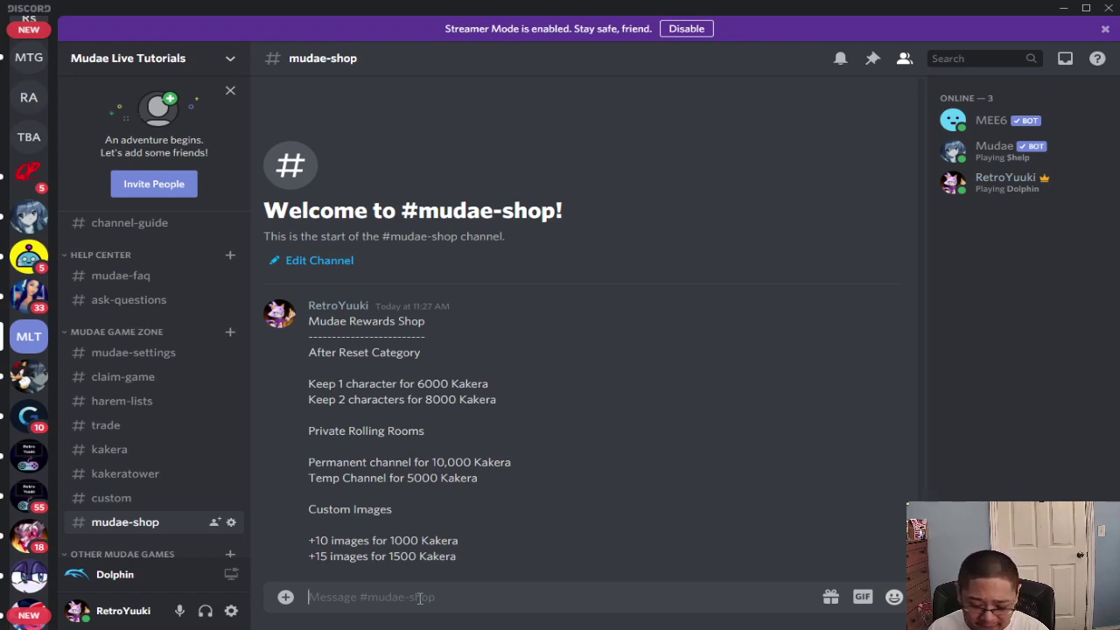
# Send the command "$givekakera" in the mudae-shop channel to get its syntax from the Mudae bot
pyautogui.write('$g')
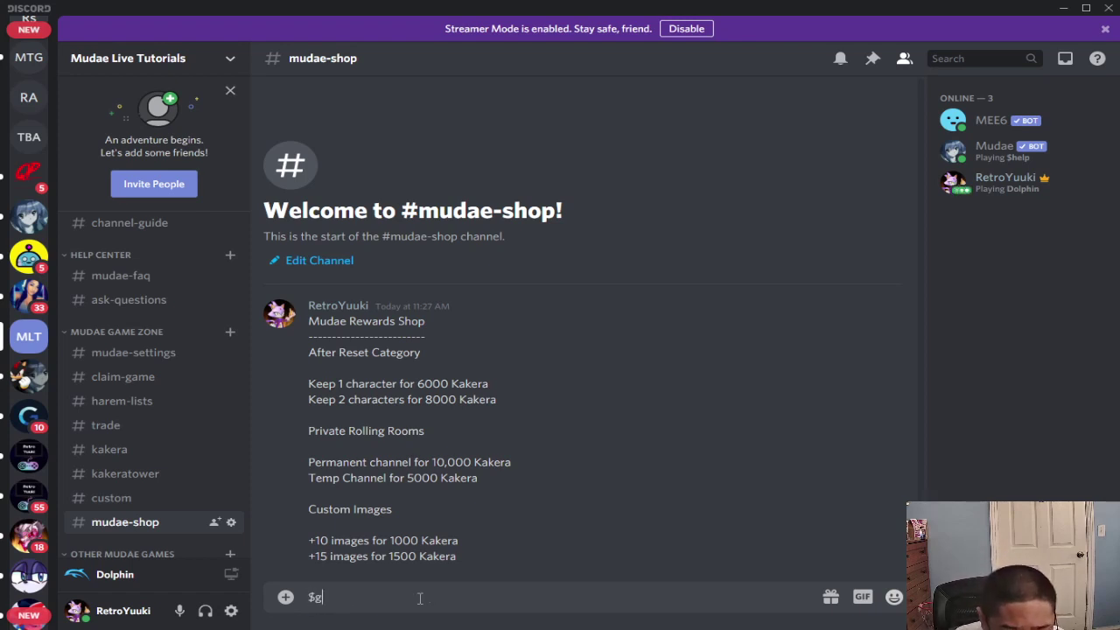
pyautogui.write('ivekakera')
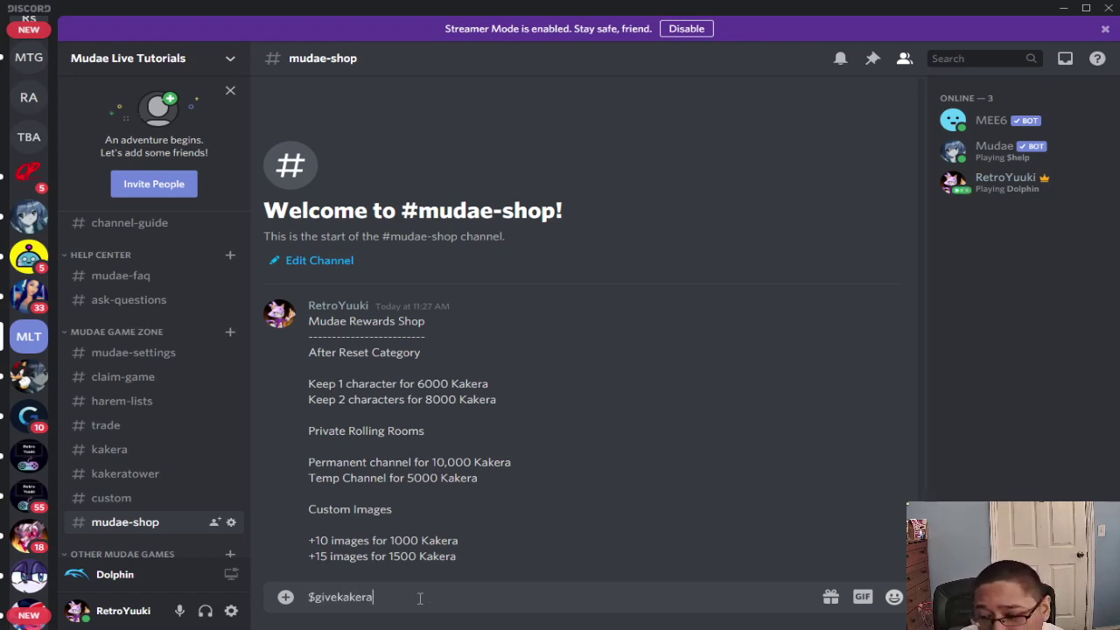
pyautogui.press('Return')
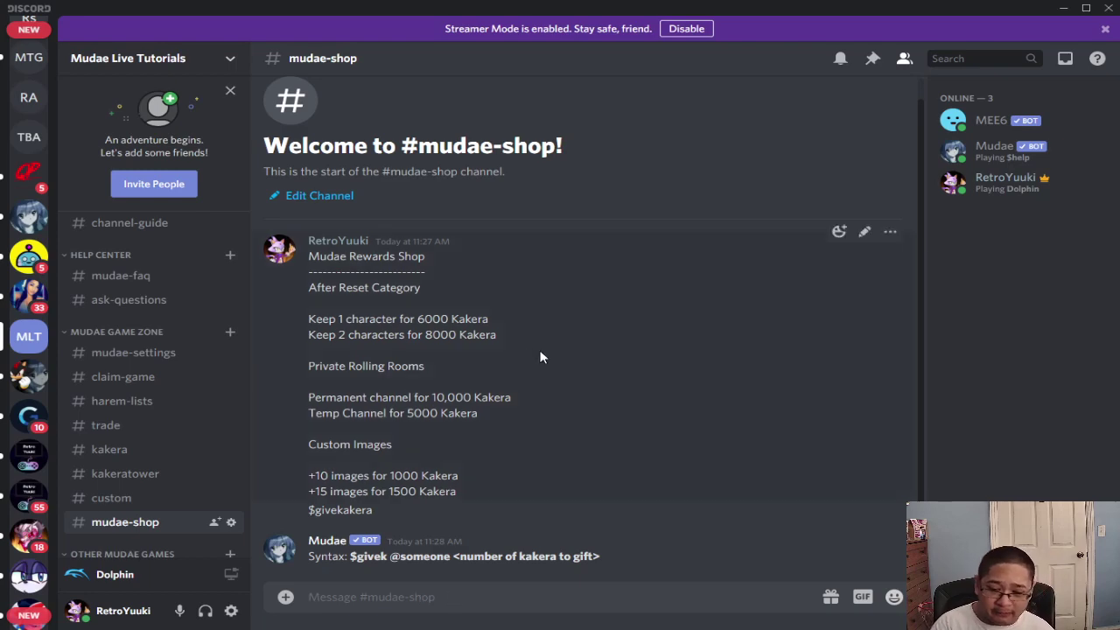
# Review the shop prices and rules in the Anime Zone server's mudae-shop channel, and return to the Mudae Live Tutorials server
pyautogui.click(29, 376)
pyautogui.scroll(1, 542, 372)
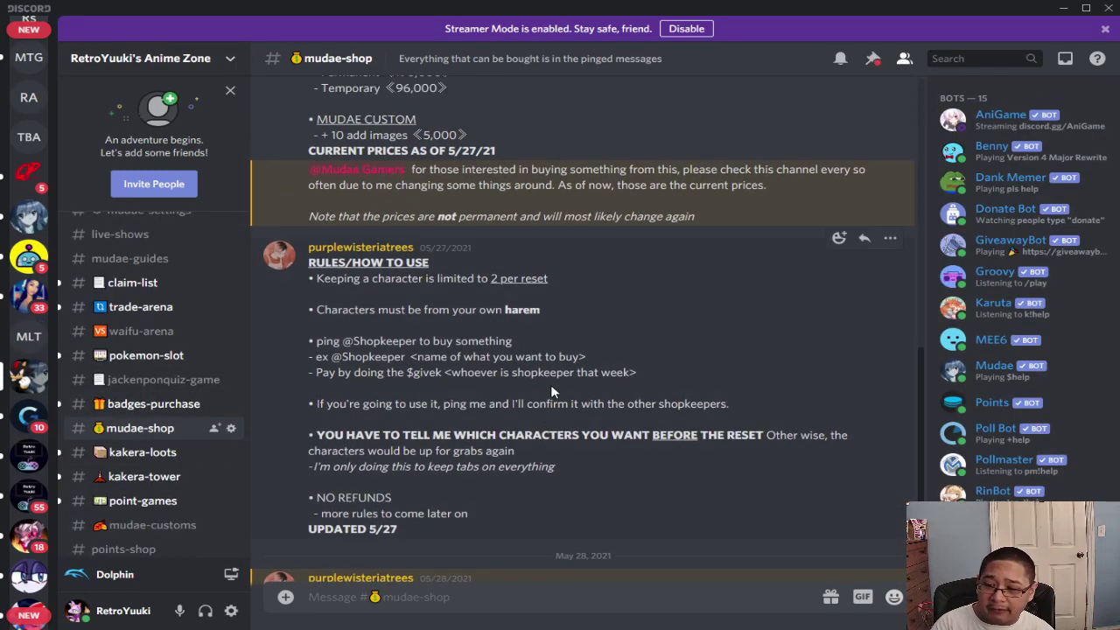
pyautogui.scroll(3, 667, 421)
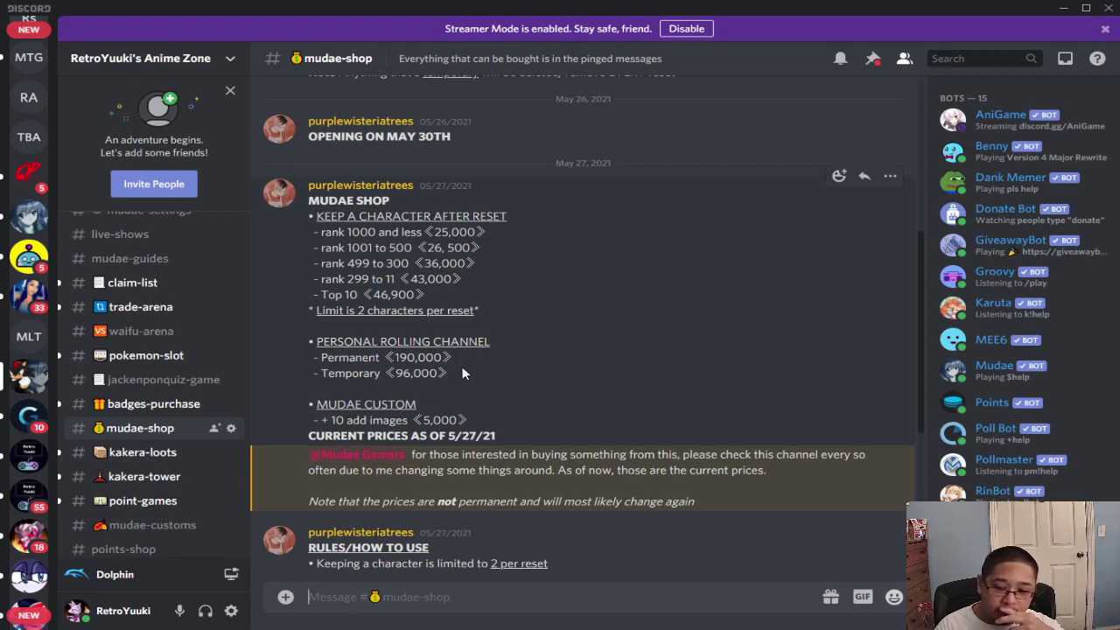
pyautogui.scroll(-2, 464, 350)
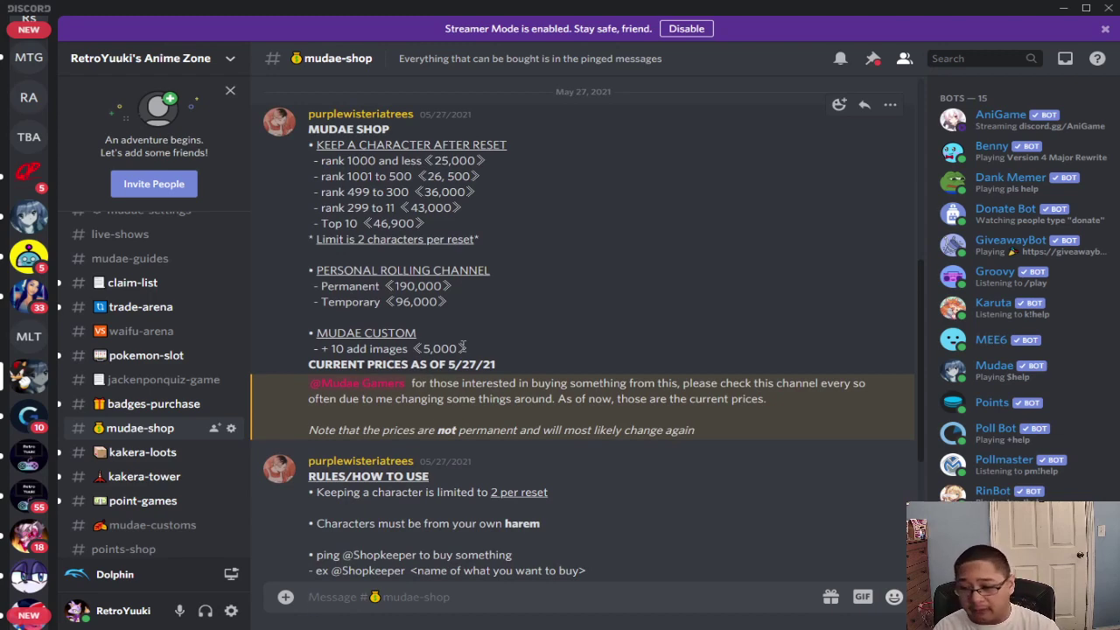
pyautogui.scroll(-5, 464, 349)
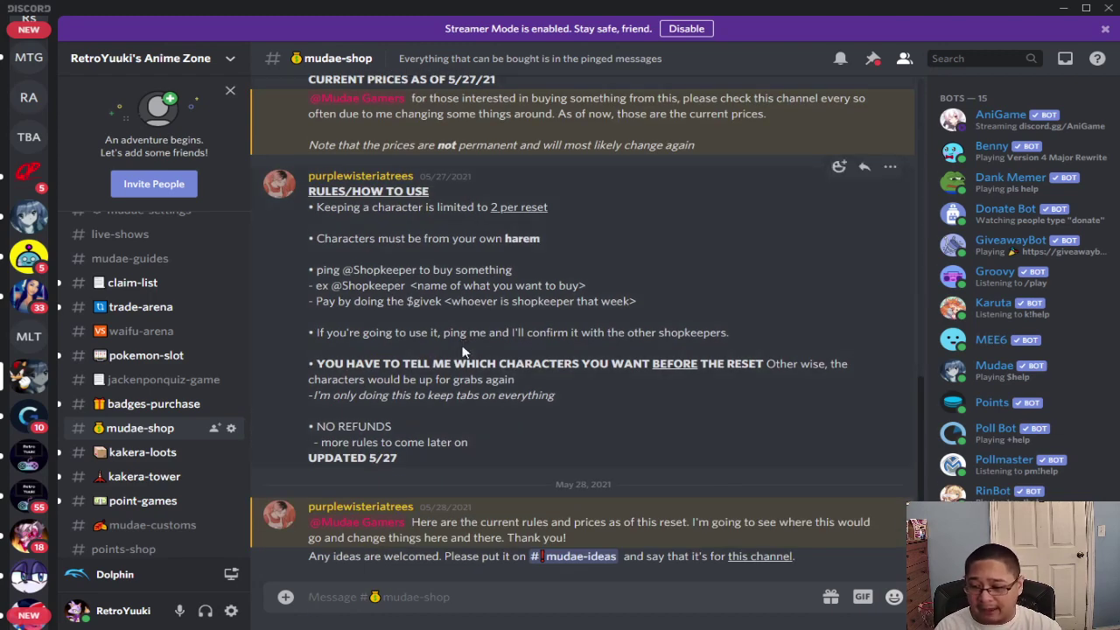
pyautogui.scroll(4, 463, 350)
pyautogui.scroll(-3, 462, 348)
pyautogui.scroll(5, 463, 347)
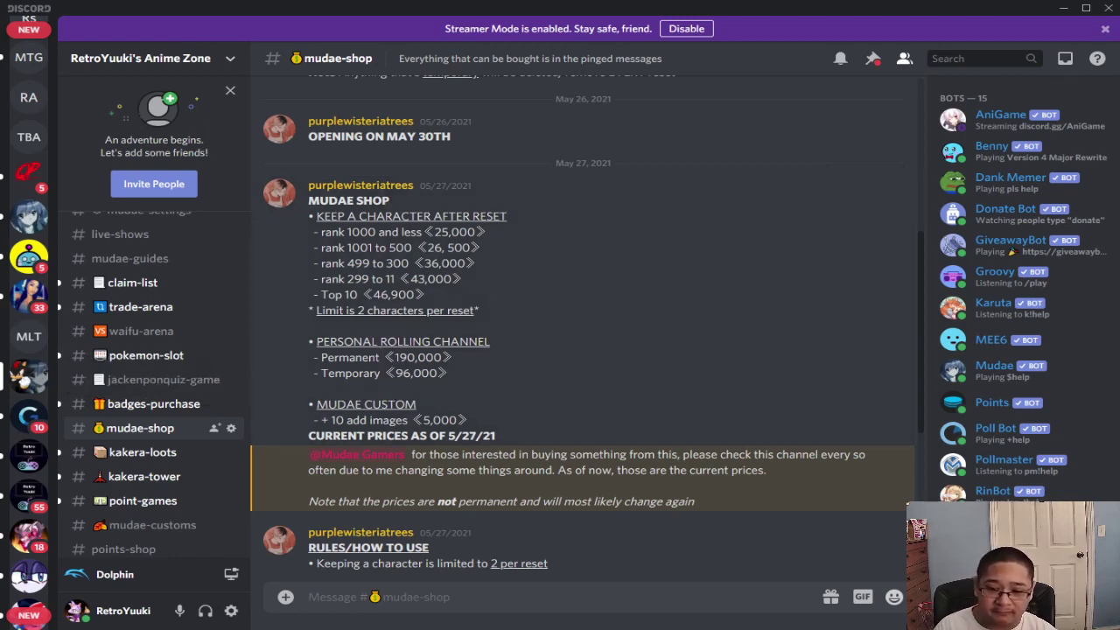
pyautogui.click(27, 343)
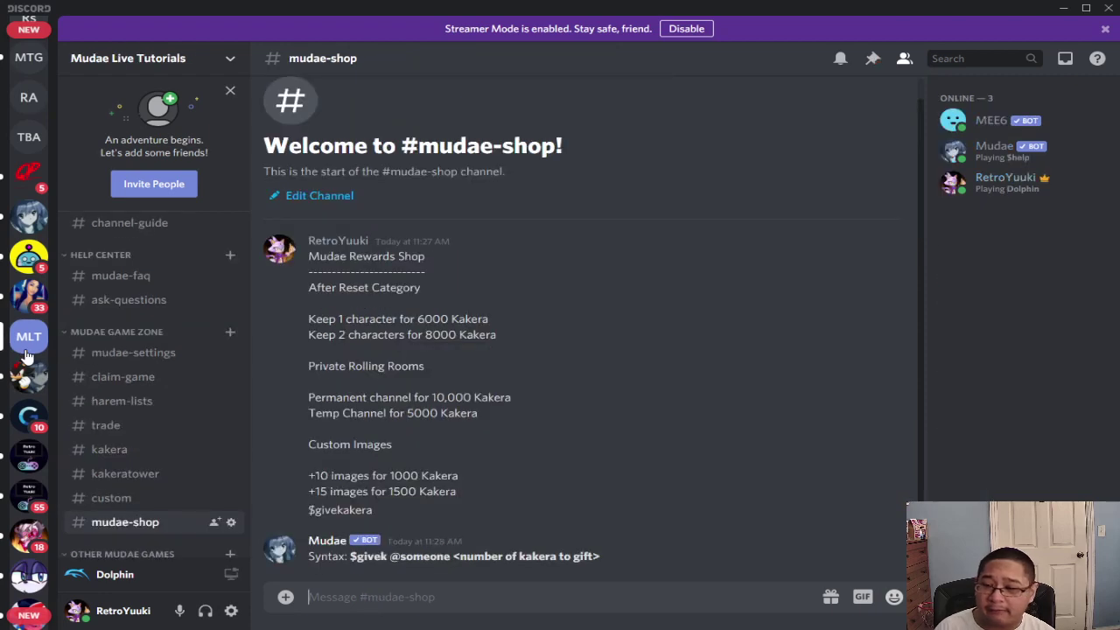